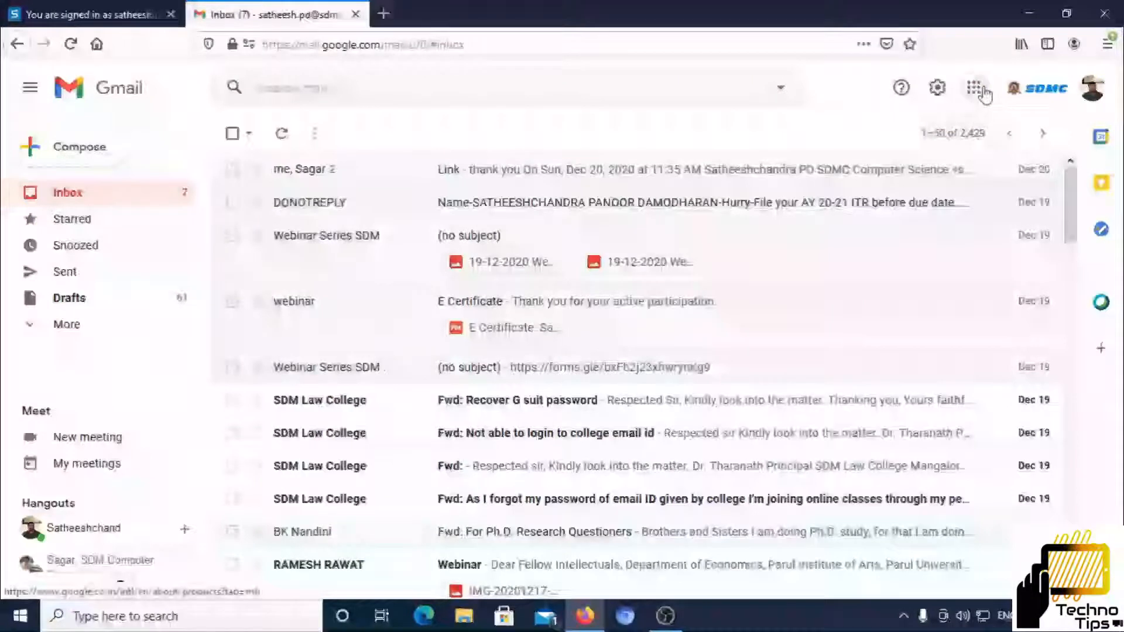
# Start a new blank Google Sheets spreadsheet
pyautogui.click(983, 92)
pyautogui.click(906, 313)
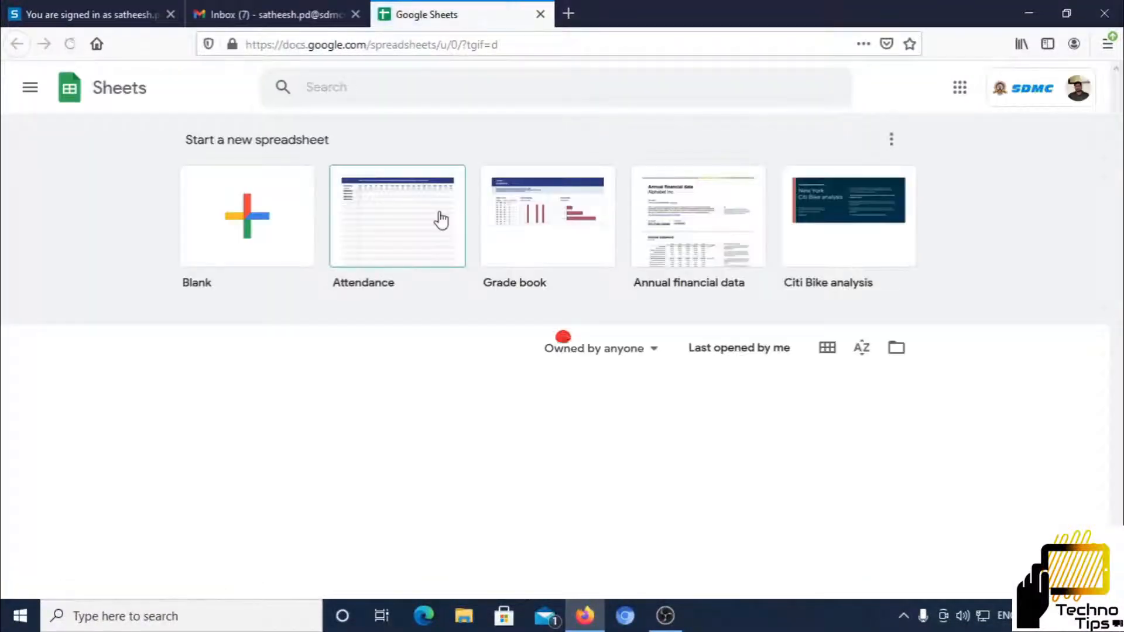
pyautogui.click(248, 218)
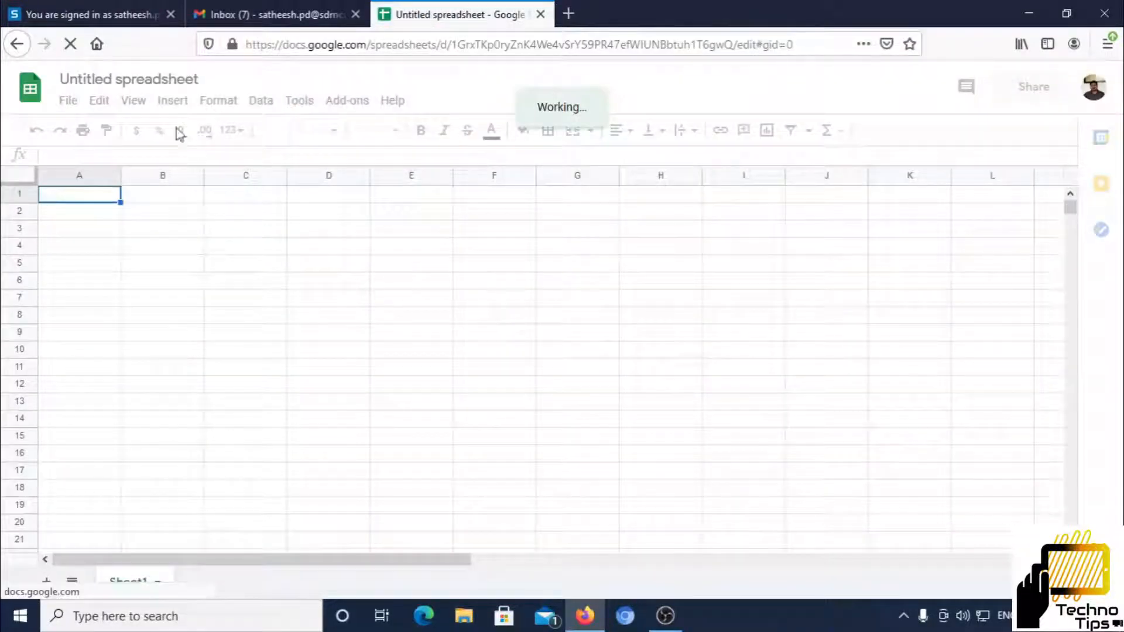
# Title the spreadsheet 'Inrenal Marks' and type the Email Address header in A1
pyautogui.click(130, 79)
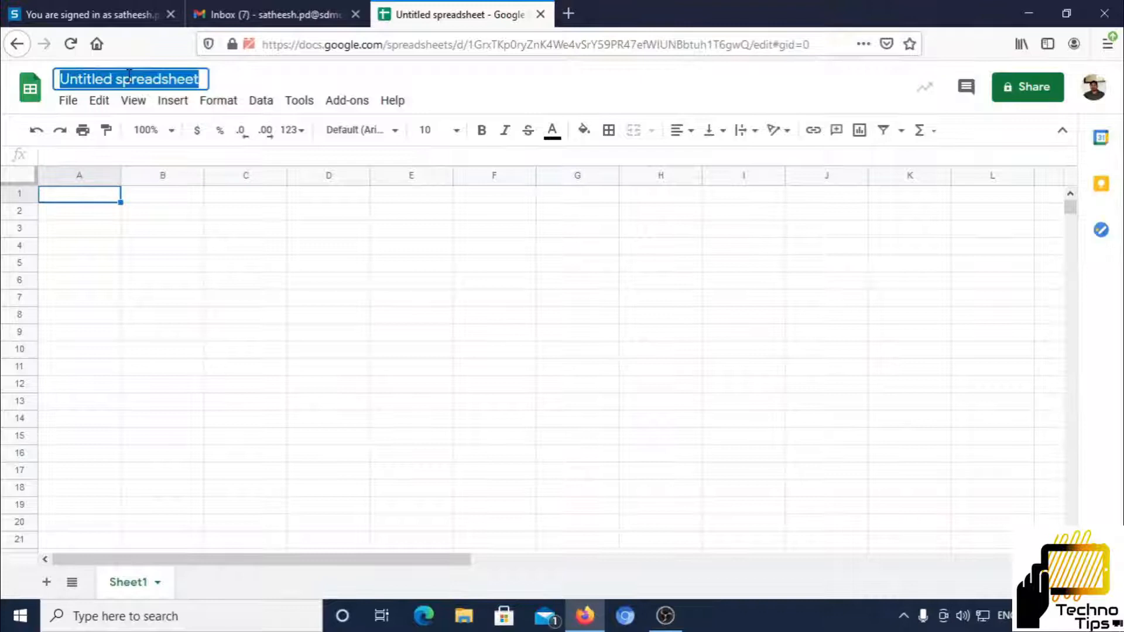
pyautogui.write('Inrena')
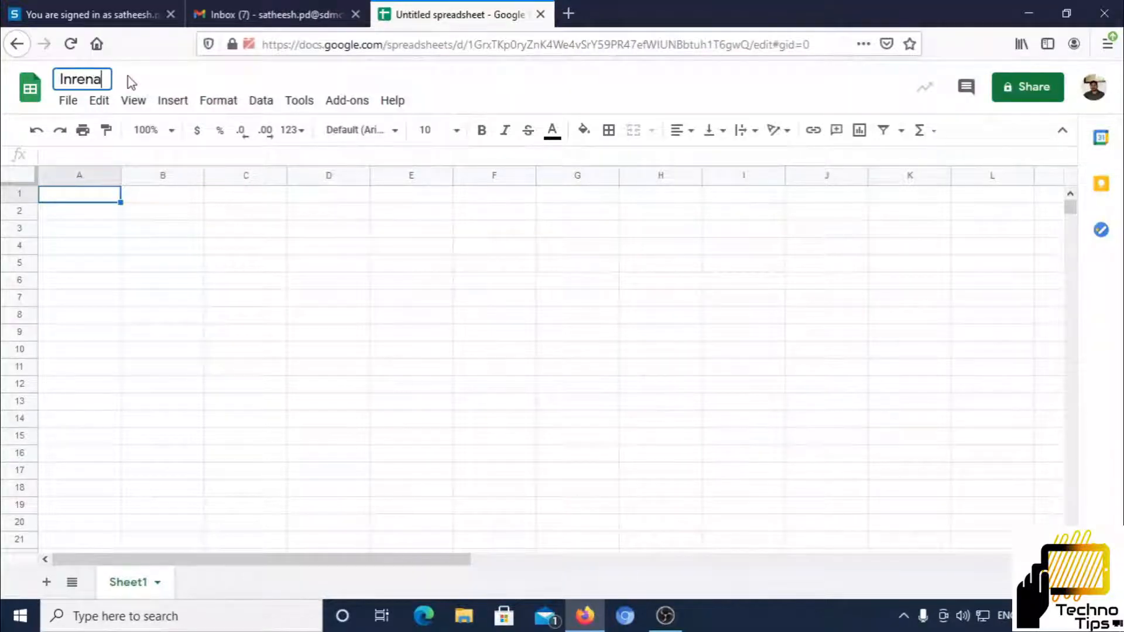
pyautogui.write('l Marks')
pyautogui.press('Return')
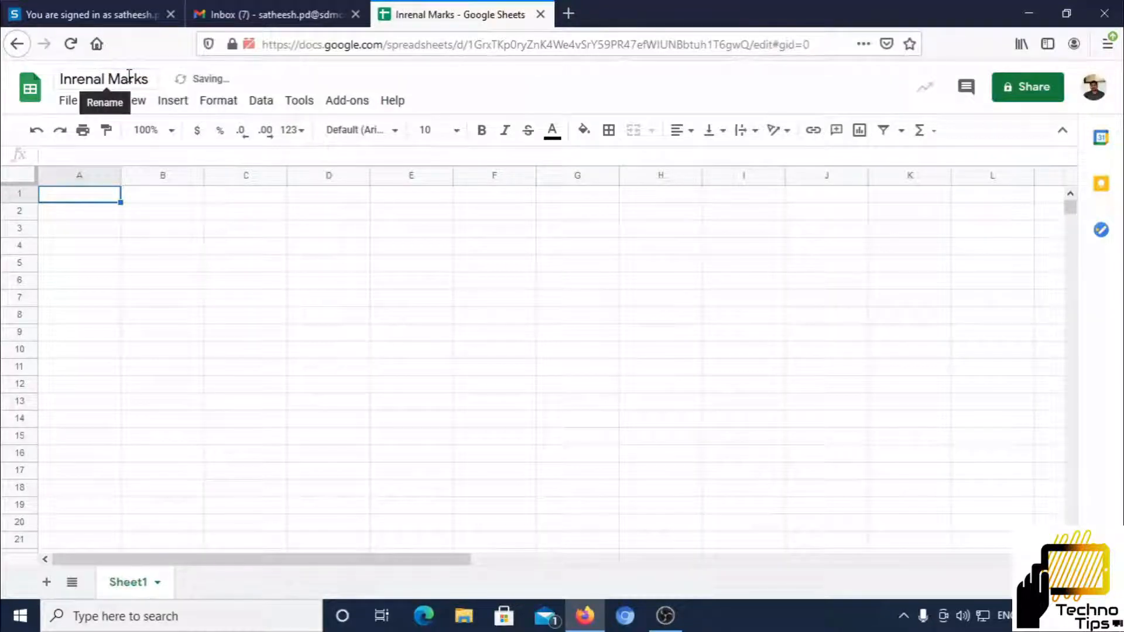
pyautogui.write('Email')
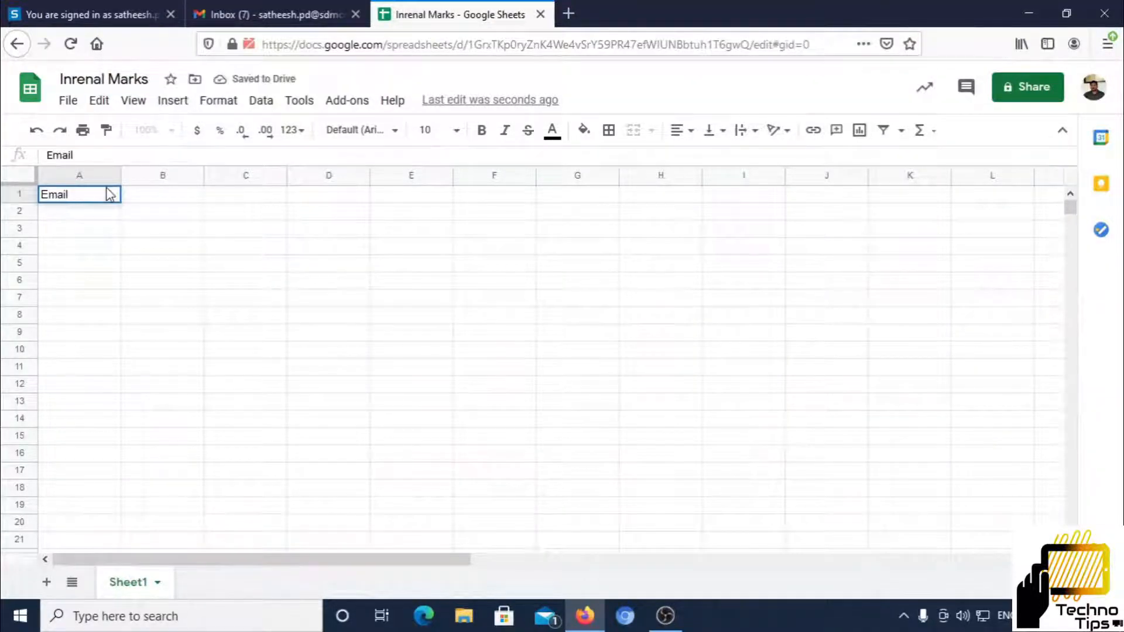
pyautogui.write(' Address')
# Add the Name and Marks headers next to Email Address in row 1
pyautogui.press('Tab')
pyautogui.write('Name')
pyautogui.press('Tab')
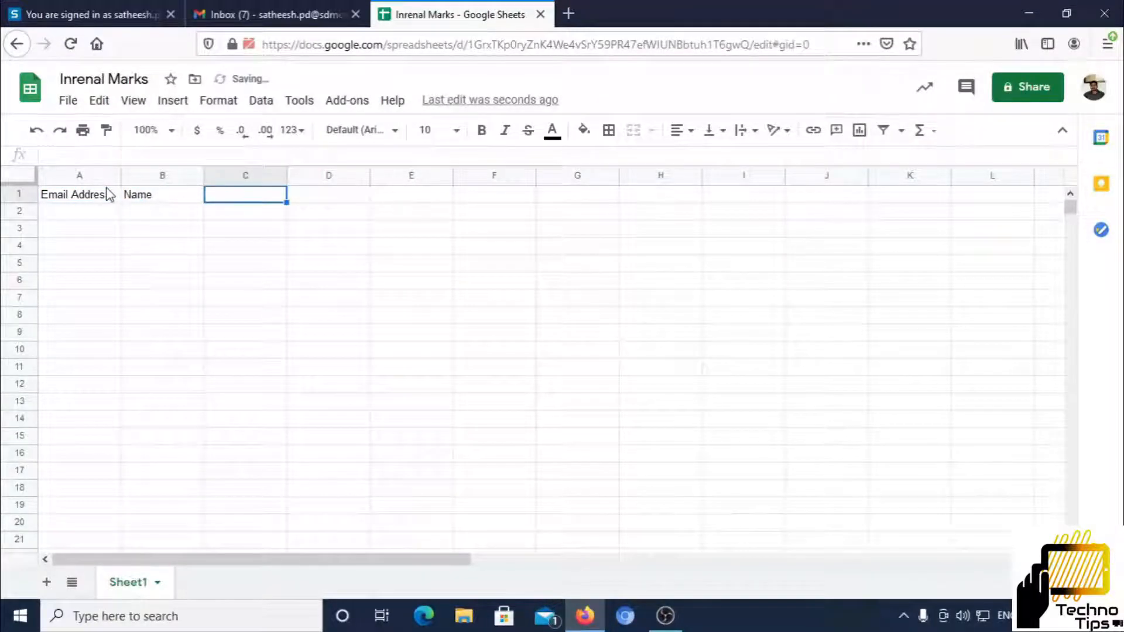
pyautogui.write('Mar')
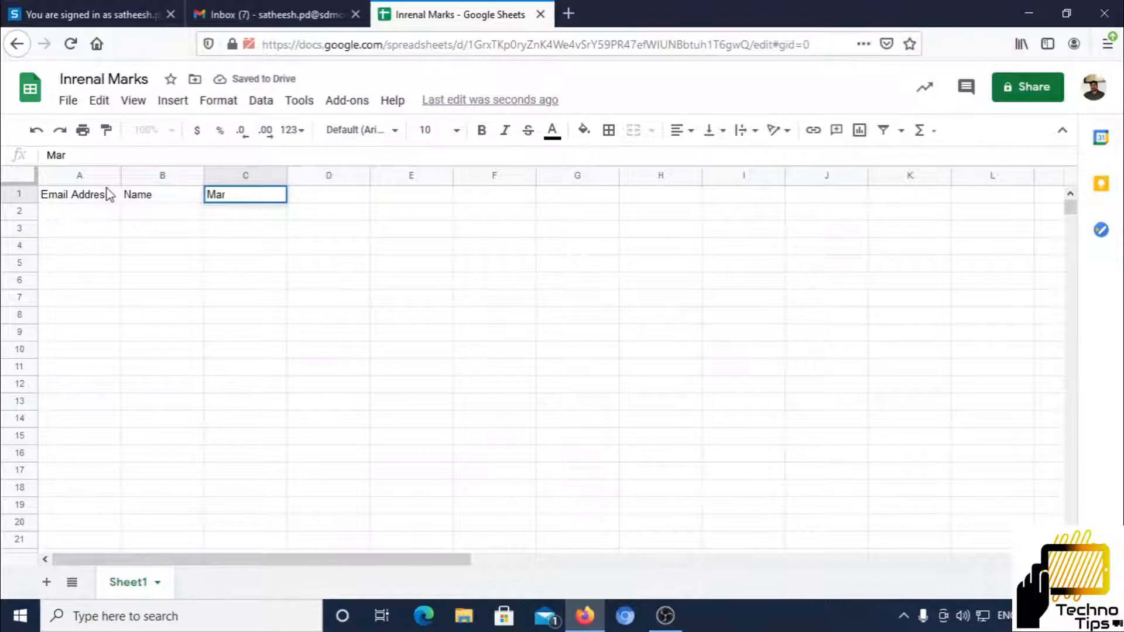
pyautogui.press('Return')
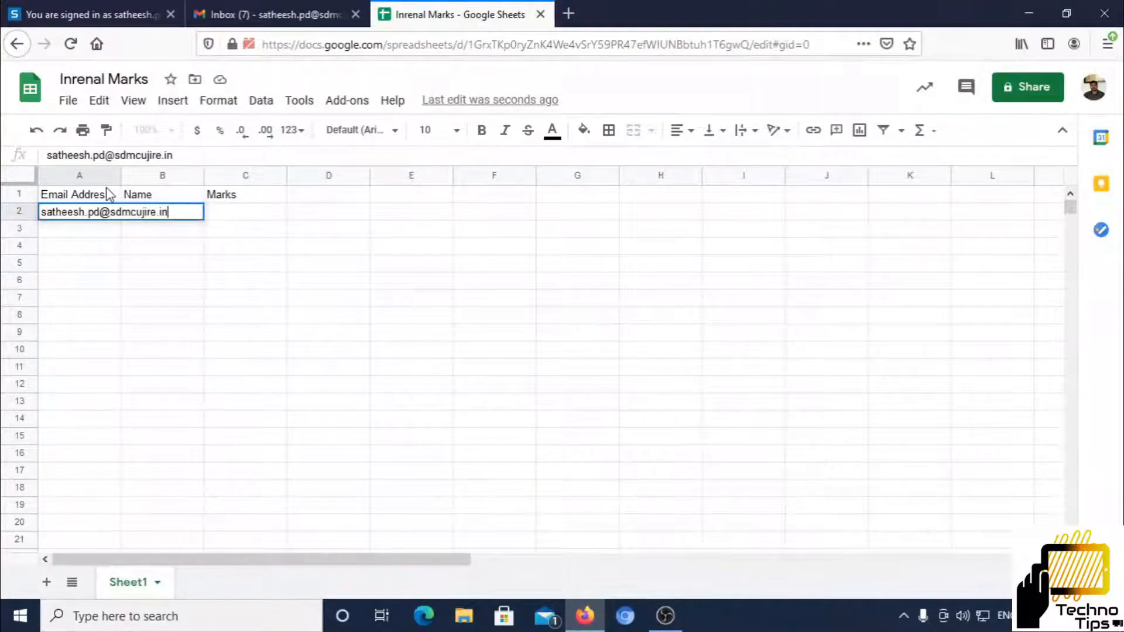
# Enter the first student's email address, full name and mark 78 in row 2
pyautogui.press('Tab')
pyautogui.write('Satheeshchandra P D')
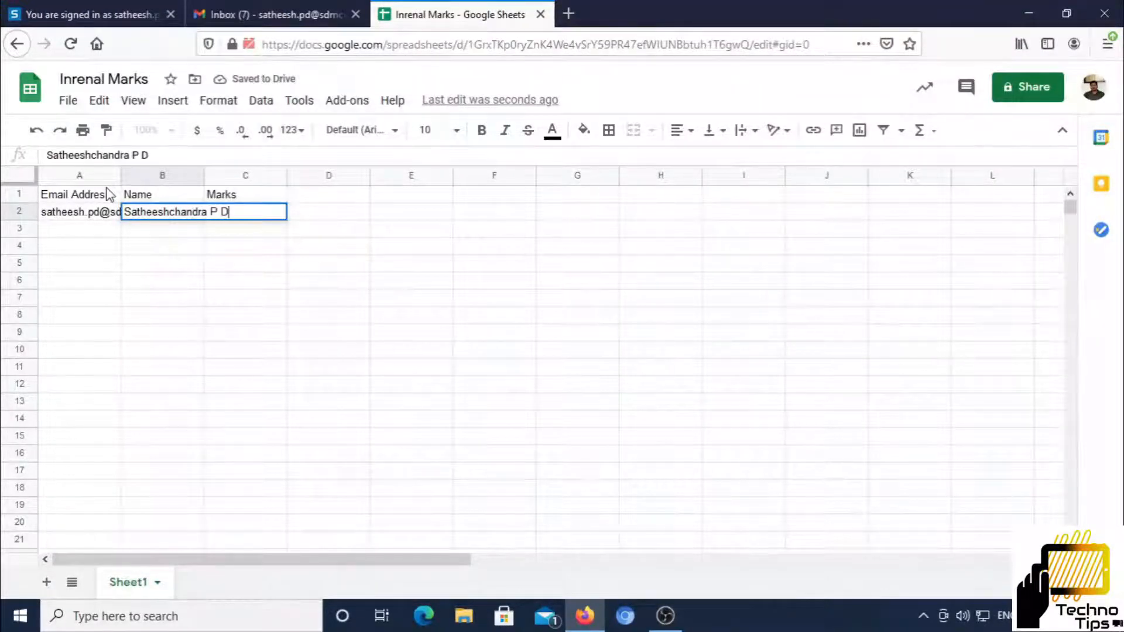
pyautogui.press('Tab')
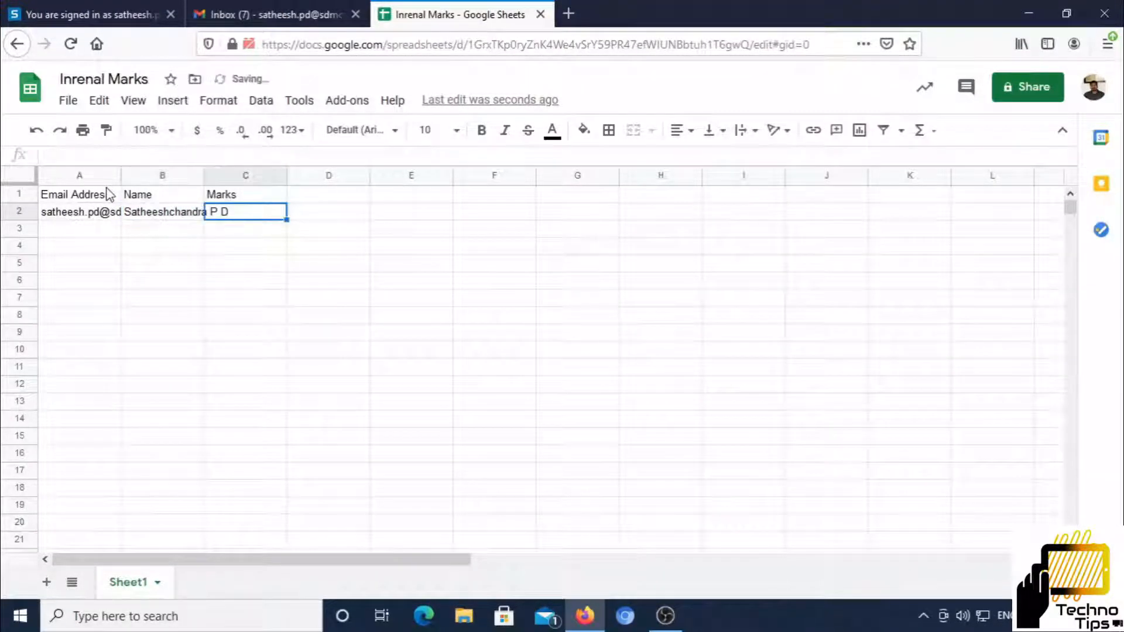
pyautogui.write('78')
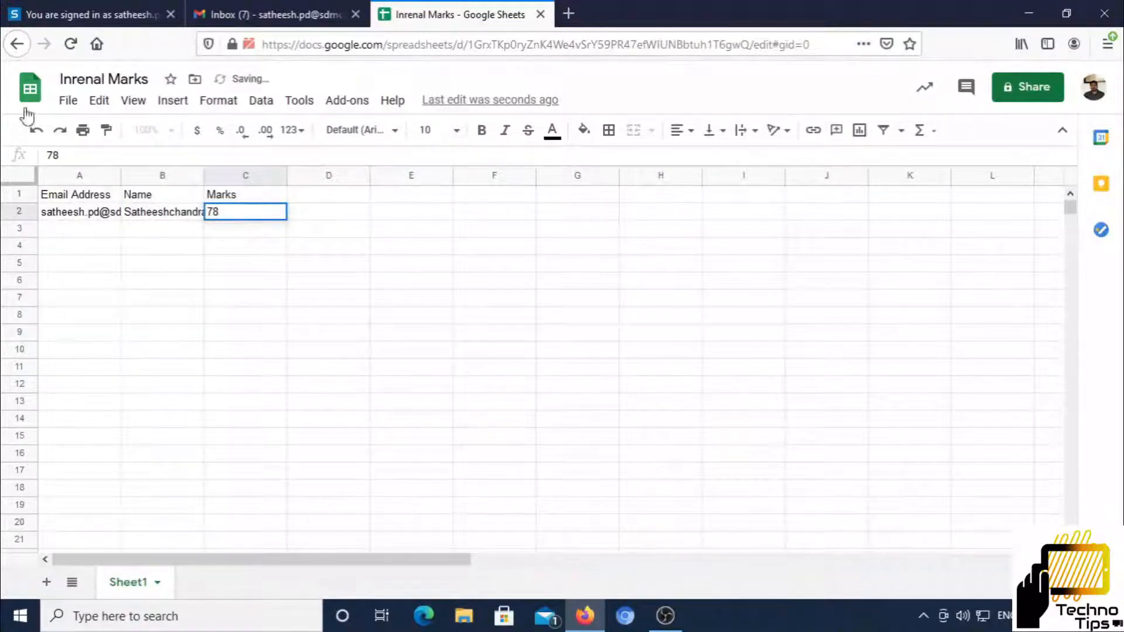
# Widen columns A and B to fit the emails and names, and commit the 78
pyautogui.moveTo(122, 179); pyautogui.dragTo(171, 177)
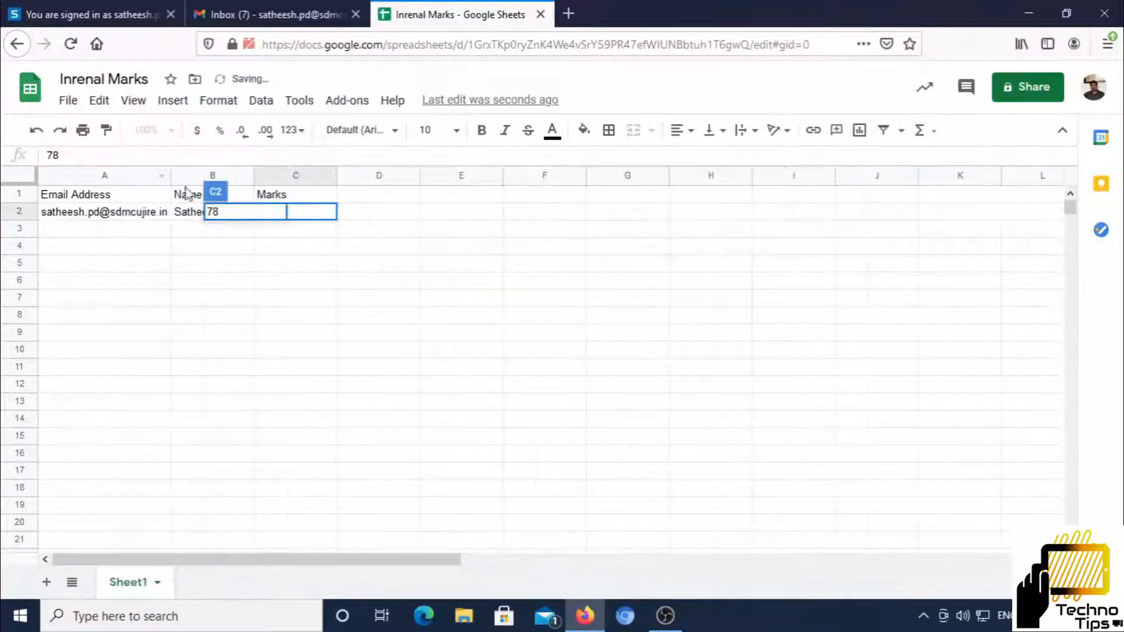
pyautogui.moveTo(254, 177); pyautogui.dragTo(282, 176)
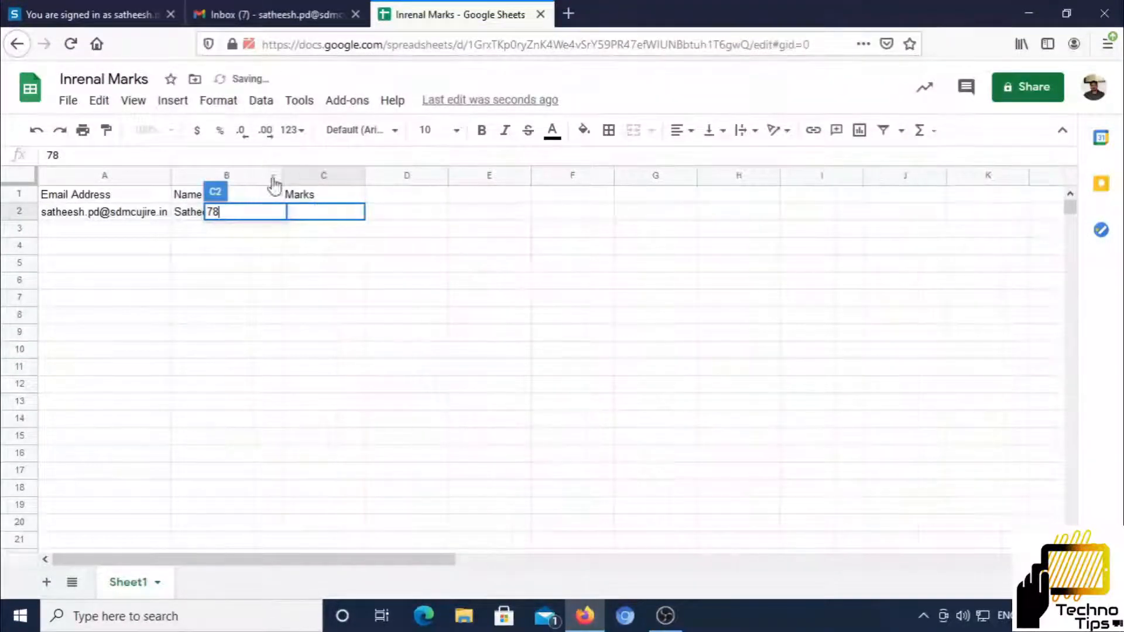
pyautogui.click(369, 185)
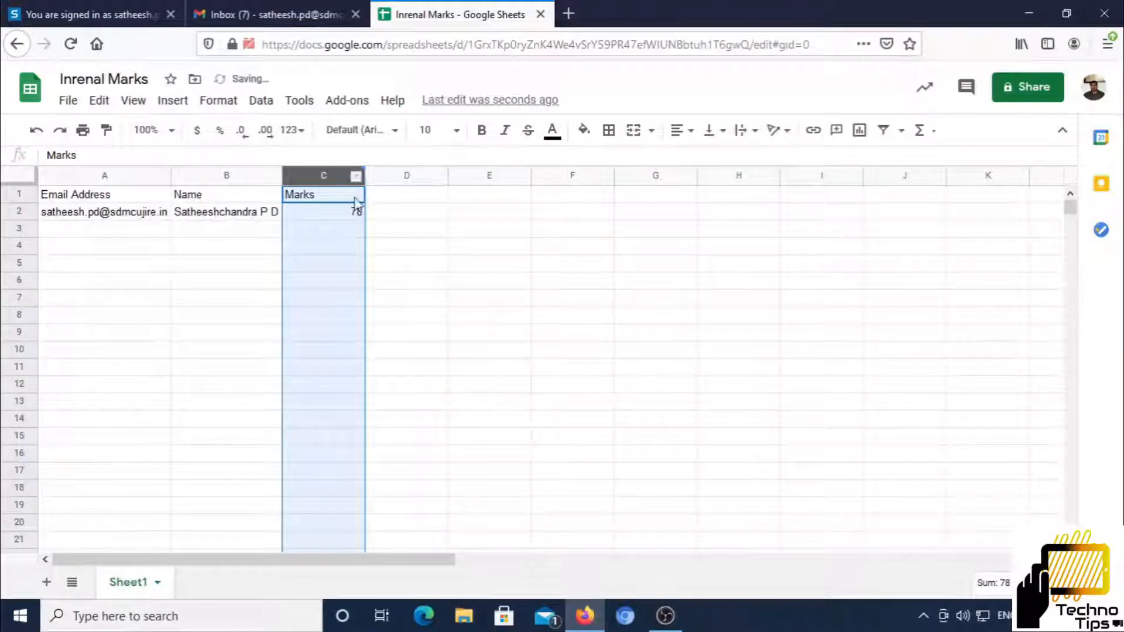
# Add a second student row with email address, full name and mark 96
pyautogui.click(126, 227)
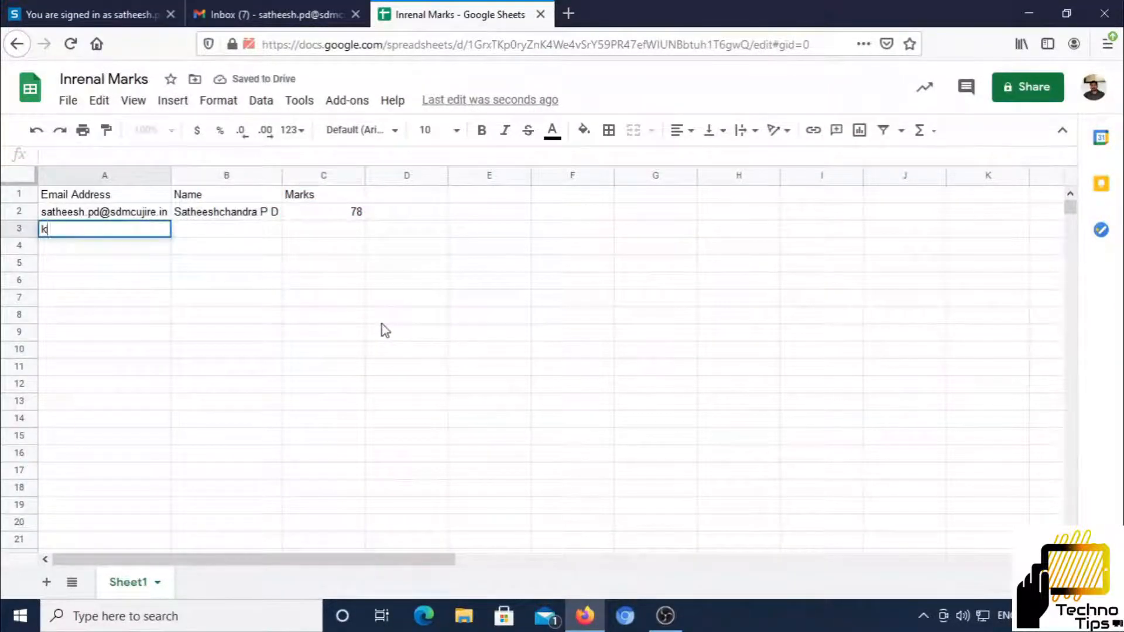
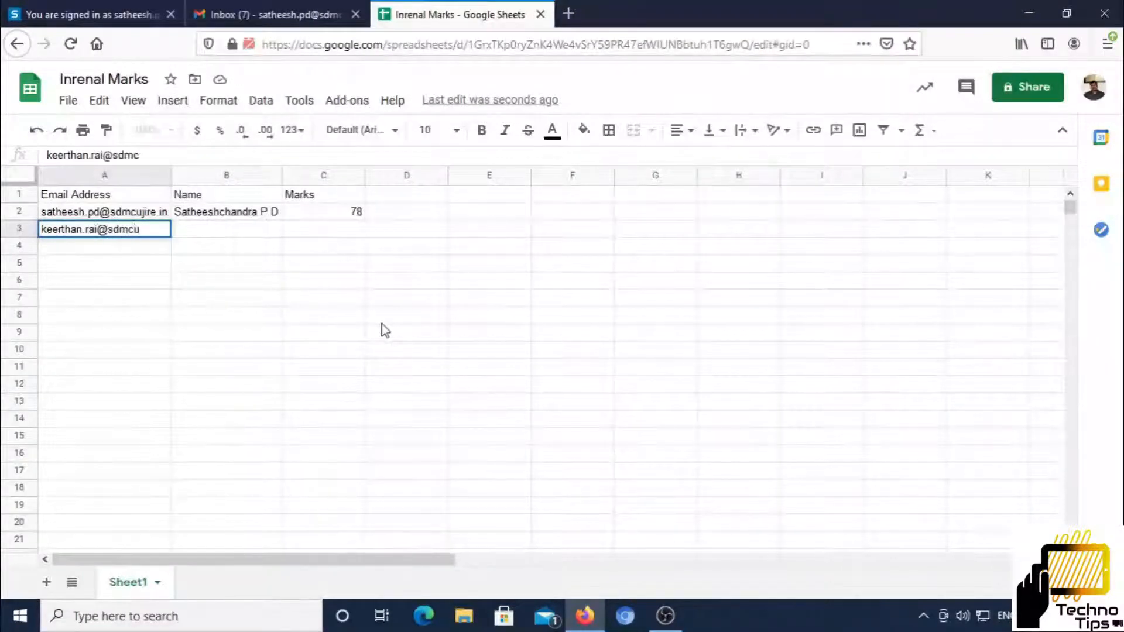
pyautogui.press('Tab')
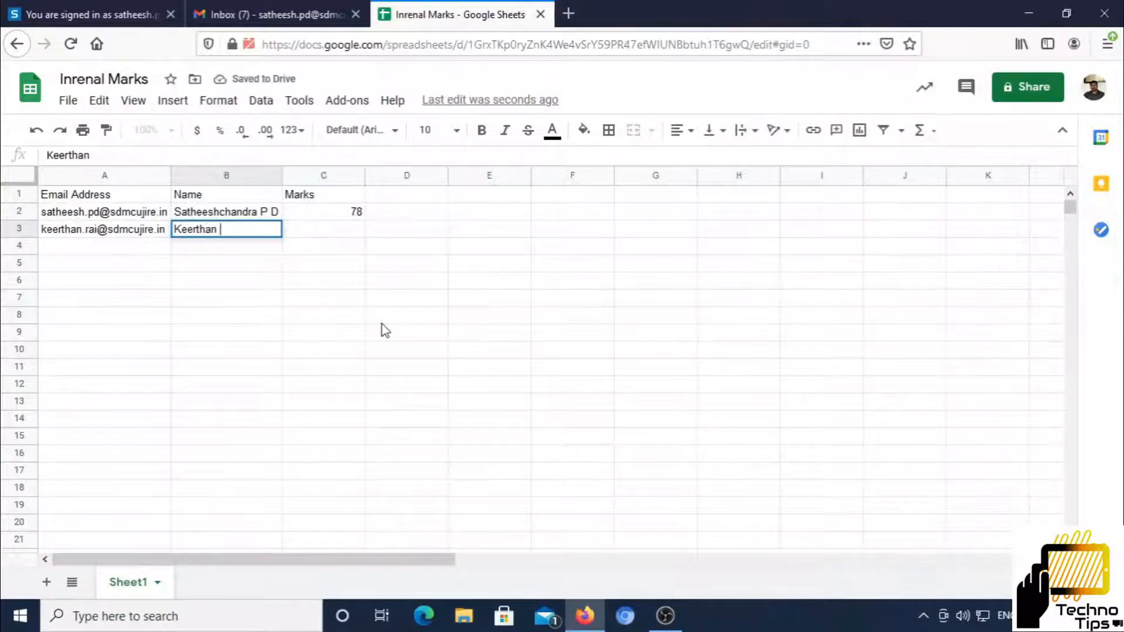
pyautogui.press('Tab')
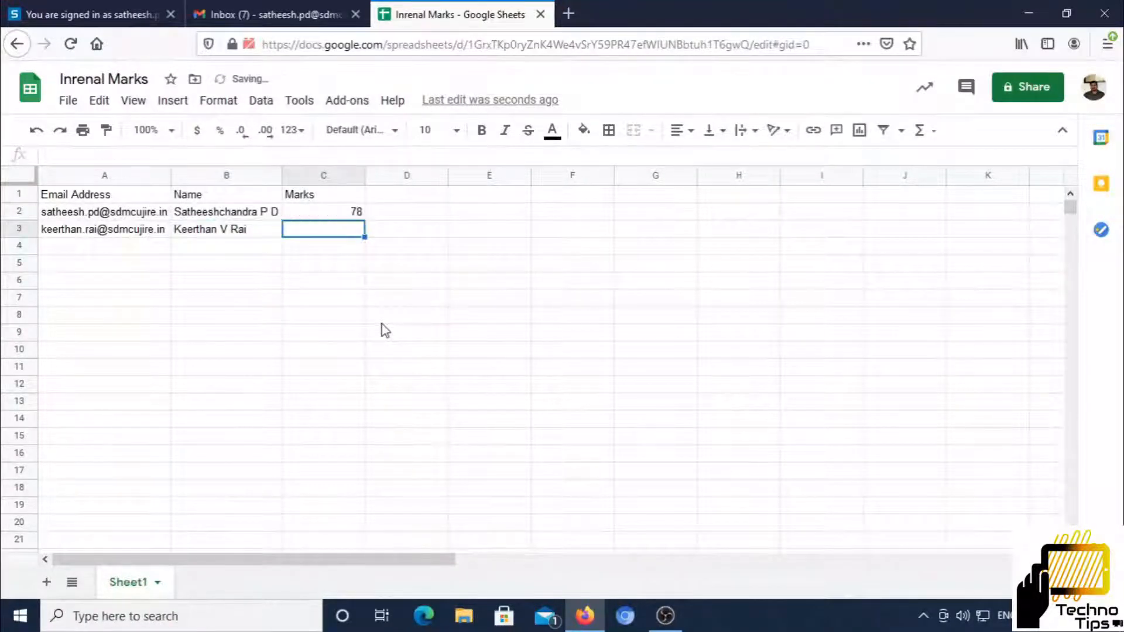
pyautogui.write('96')
pyautogui.press('Return')
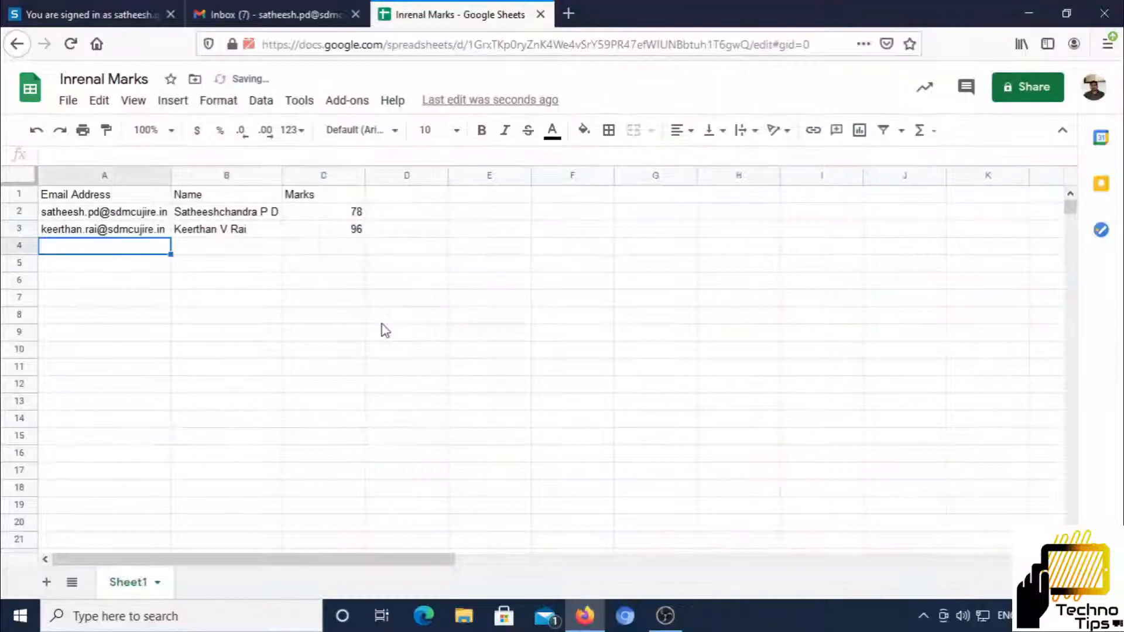
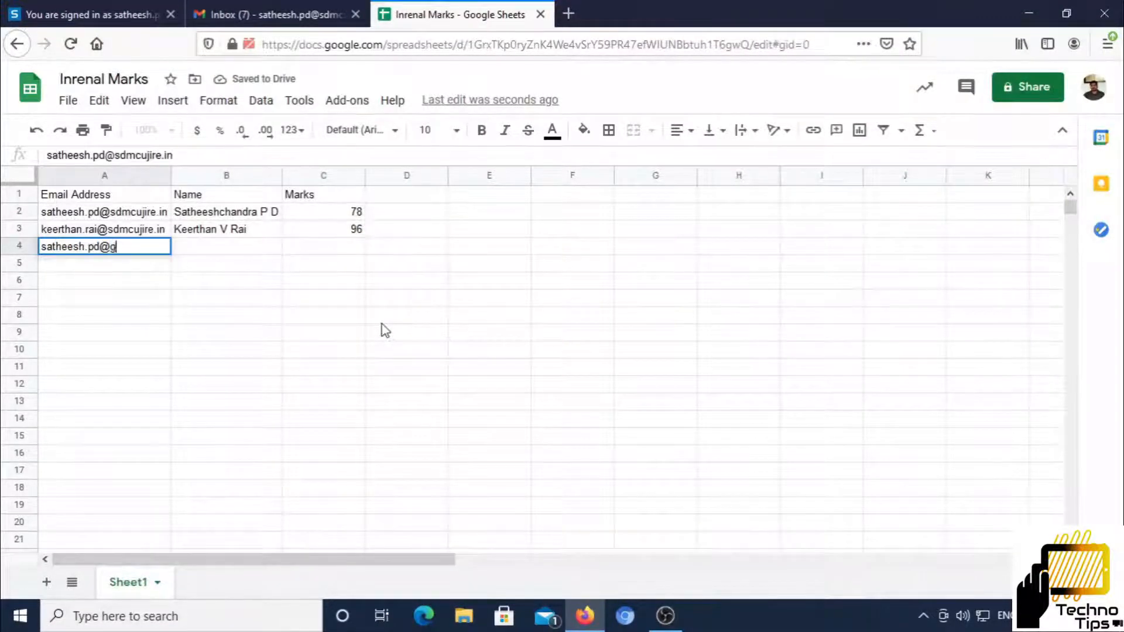
# Add a third student row with a Gmail address, name and mark 75
pyautogui.press('Tab')
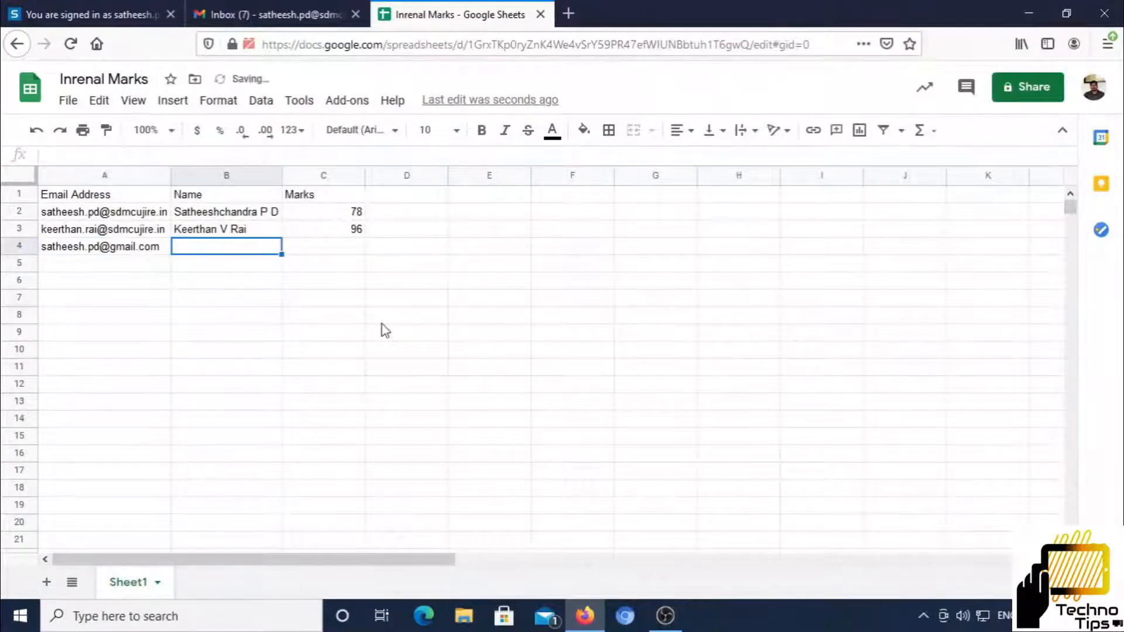
pyautogui.write('SPD')
pyautogui.press('Tab')
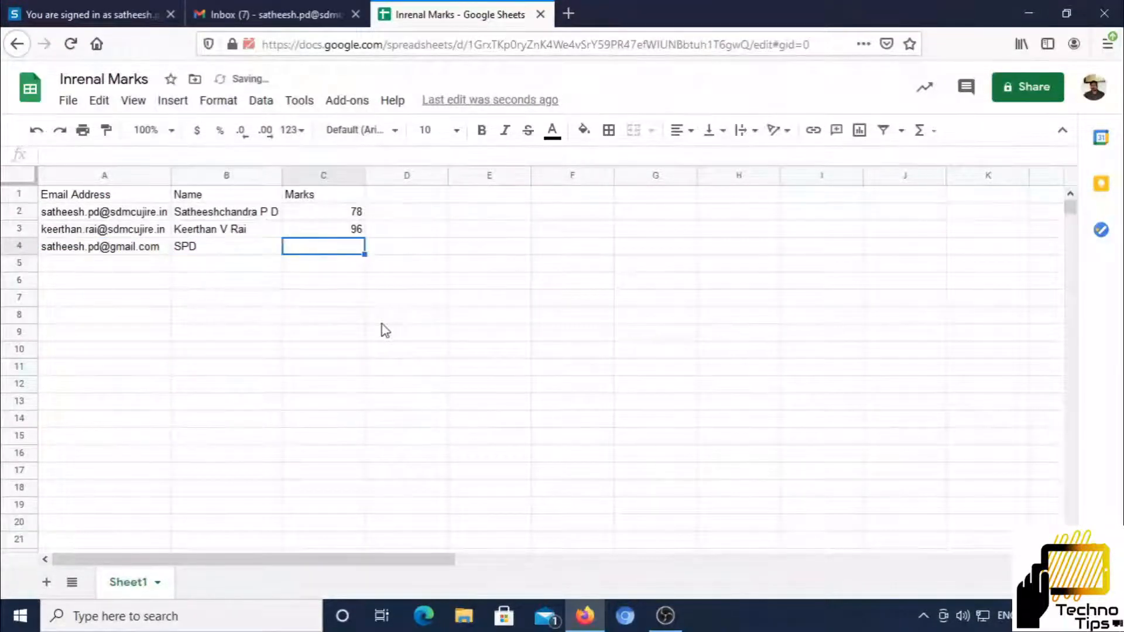
pyautogui.write('75')
pyautogui.press('Return')
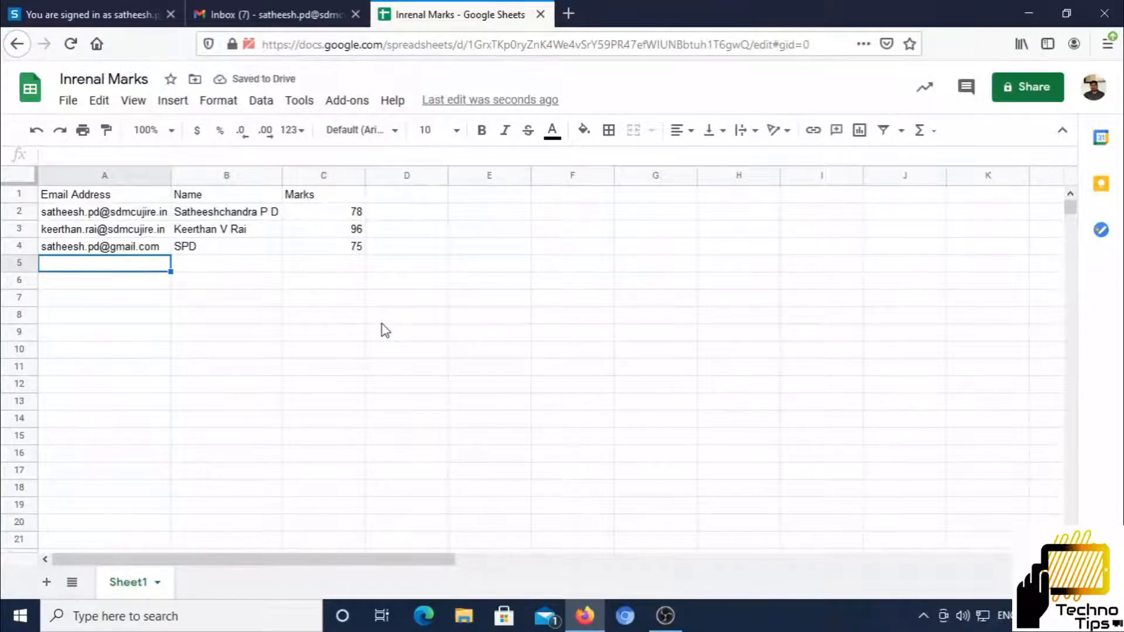
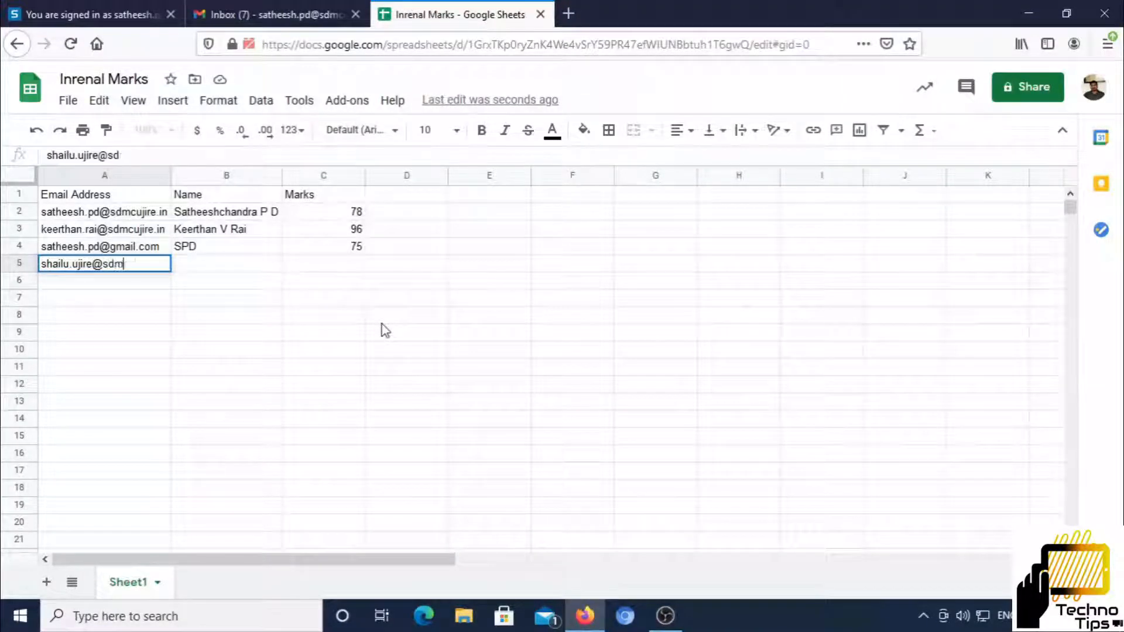
# Add a fourth student row with email address, full name and mark 97
pyautogui.press('Tab')
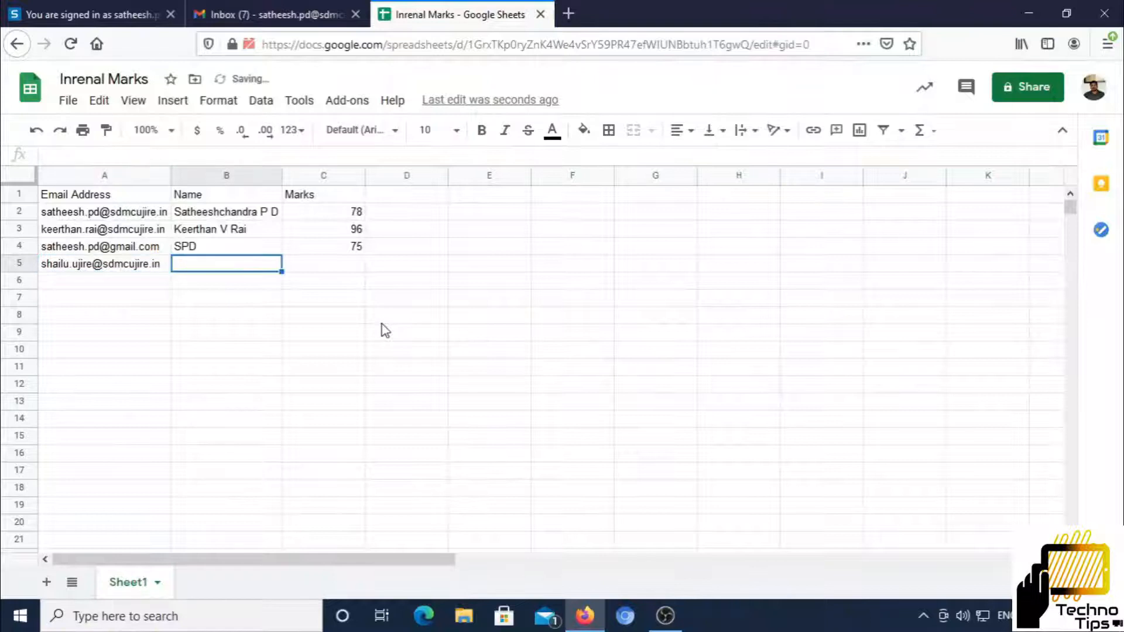
pyautogui.press('Tab')
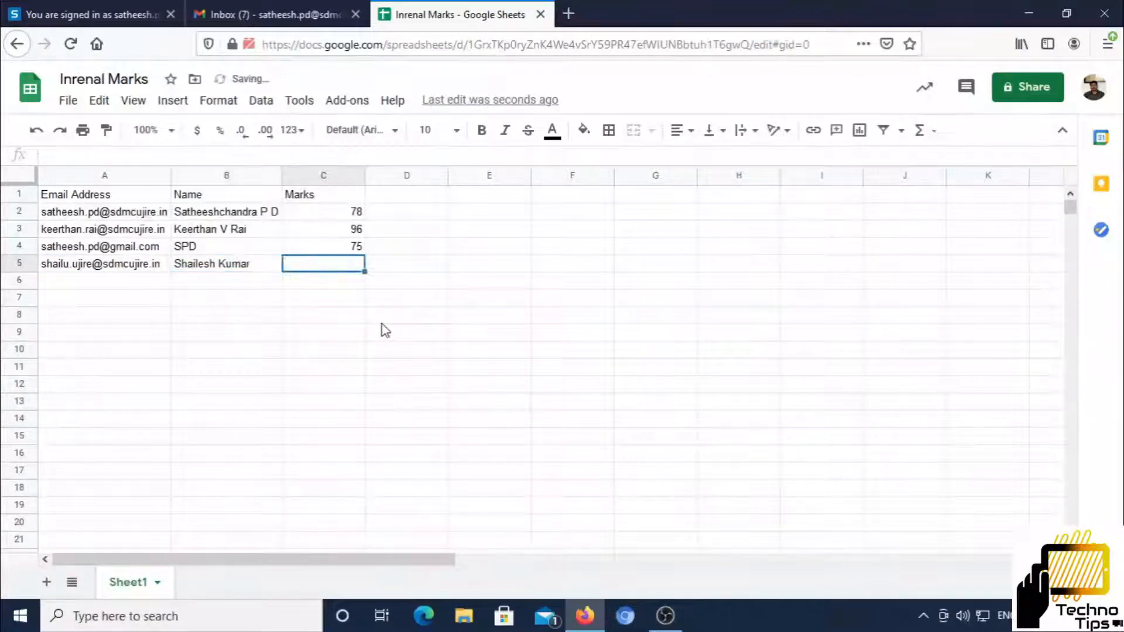
pyautogui.write('97')
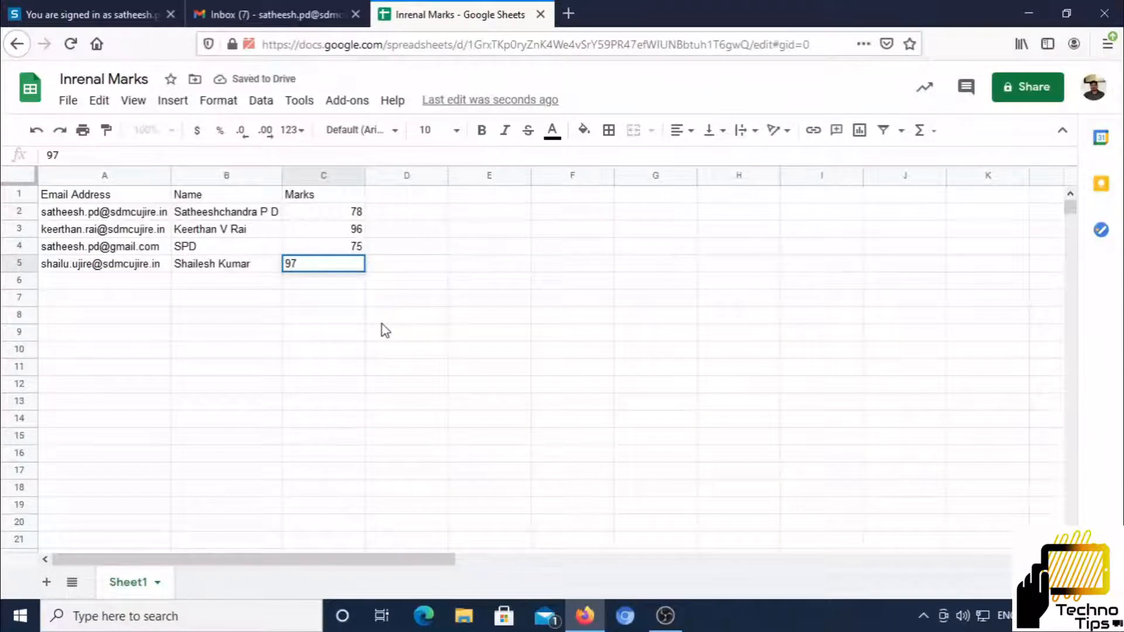
pyautogui.press('Tab')
# Select the email, name and marks columns in turn to check the four entries
pyautogui.moveTo(101, 213); pyautogui.dragTo(107, 267)
pyautogui.moveTo(182, 213); pyautogui.dragTo(209, 269)
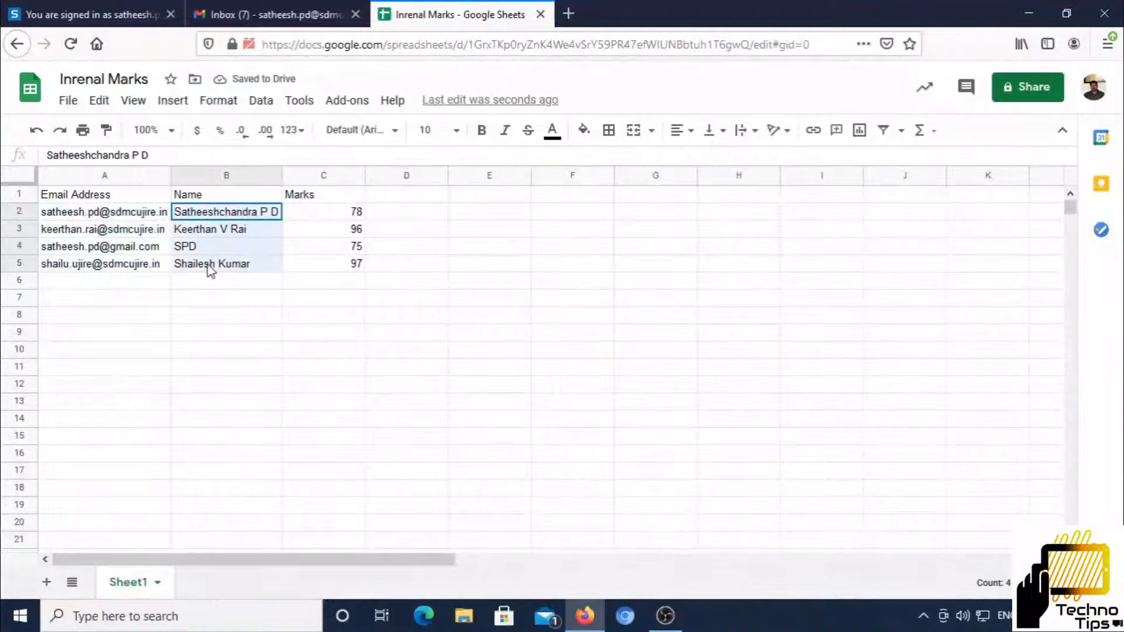
pyautogui.moveTo(315, 215); pyautogui.dragTo(334, 266)
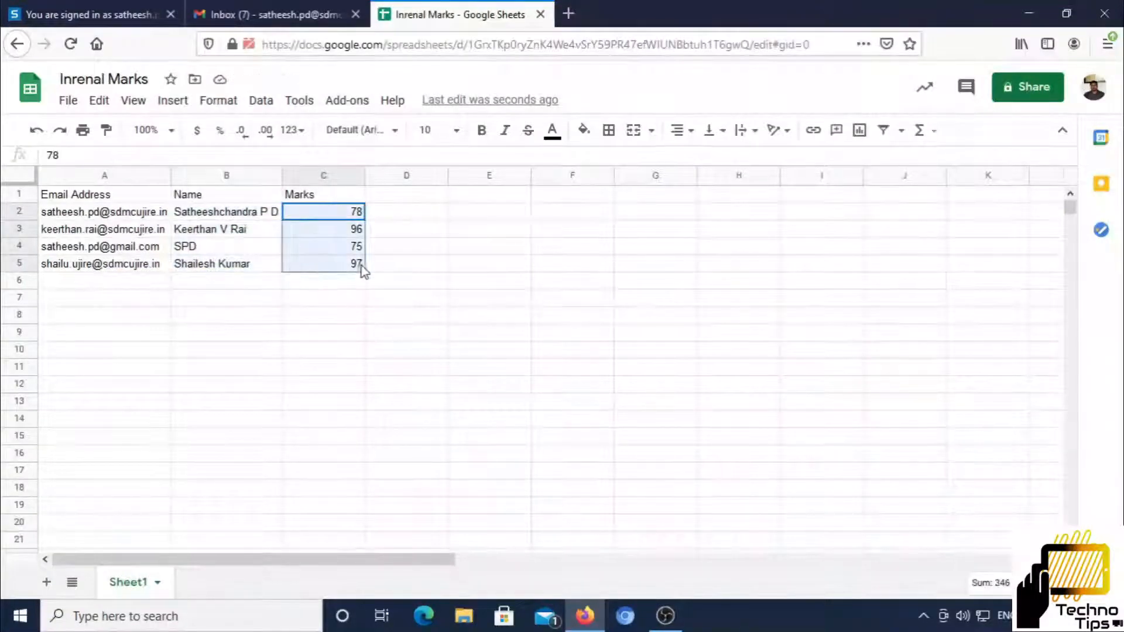
pyautogui.click(395, 269)
# Find Yet Another Mail Merge in the add-on store and install it individually
pyautogui.click(346, 101)
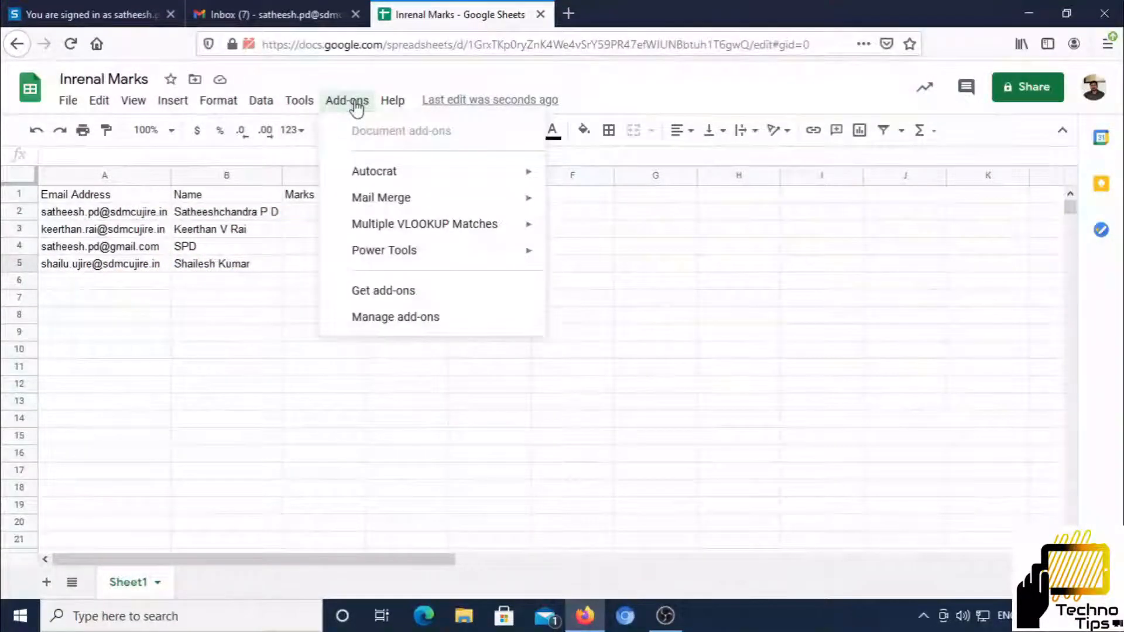
pyautogui.click(379, 293)
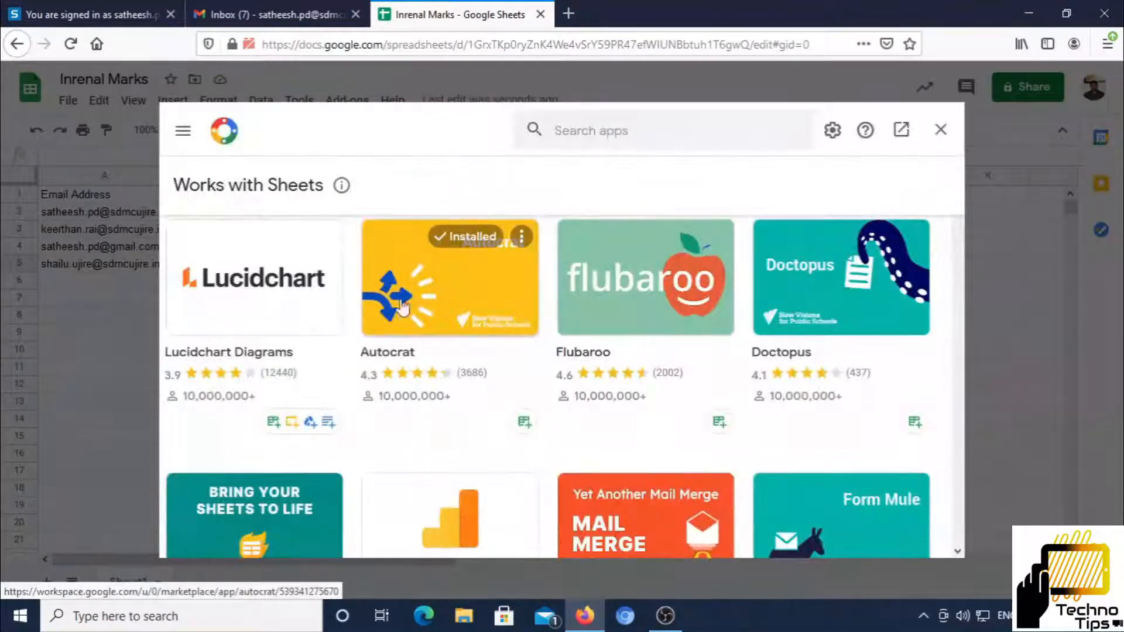
pyautogui.scroll(-3, 651, 380)
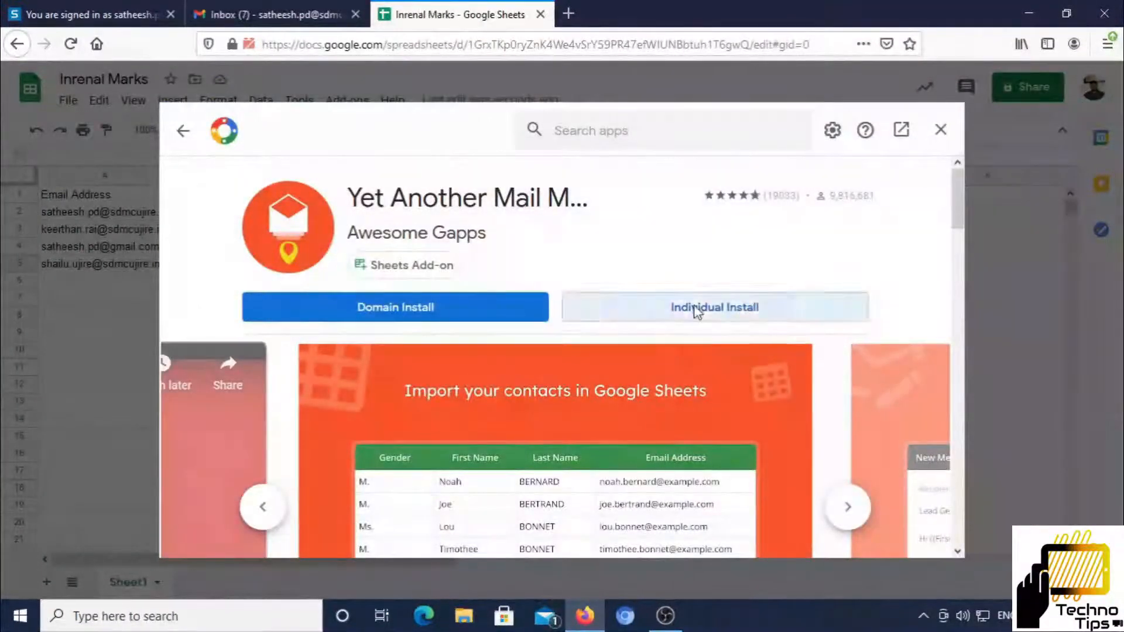
pyautogui.click(695, 311)
pyautogui.click(679, 426)
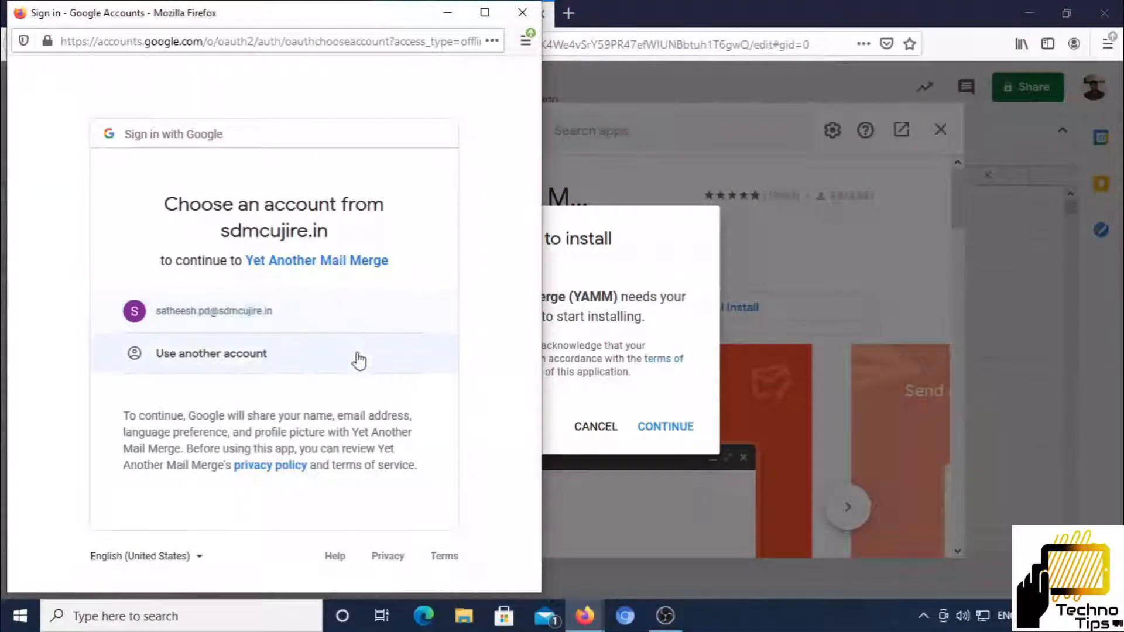
# Authorize the add-on by choosing the Google account and allowing access
pyautogui.click(219, 321)
pyautogui.scroll(-5, 397, 341)
pyautogui.scroll(-3, 396, 341)
pyautogui.click(382, 471)
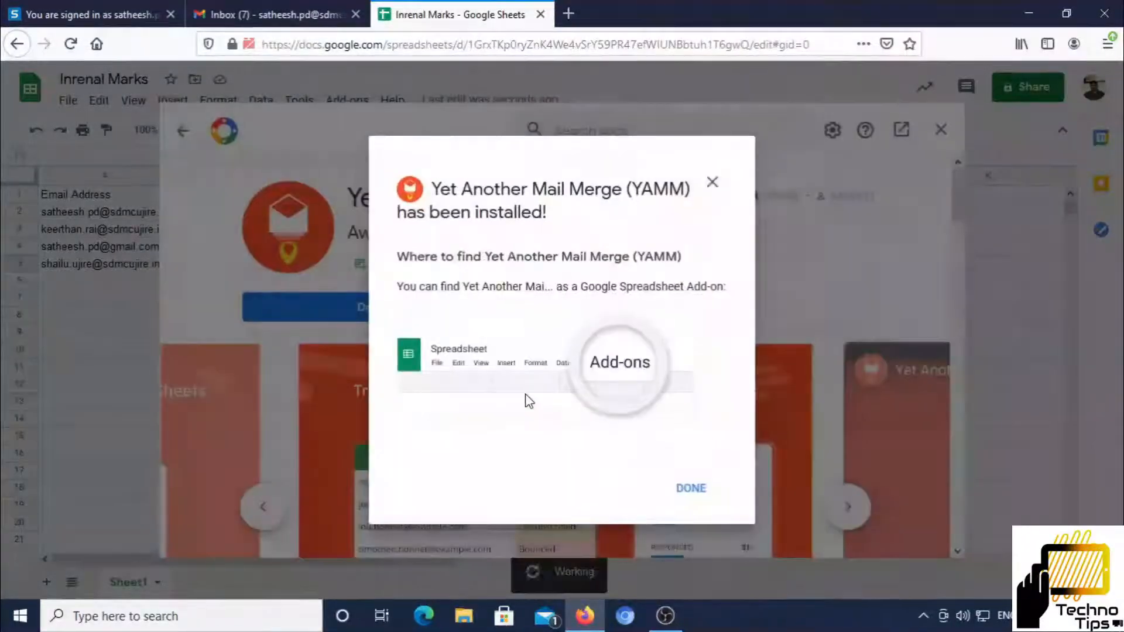
# Close the installation confirmation, the add-on store and the welcome dialog
pyautogui.click(690, 488)
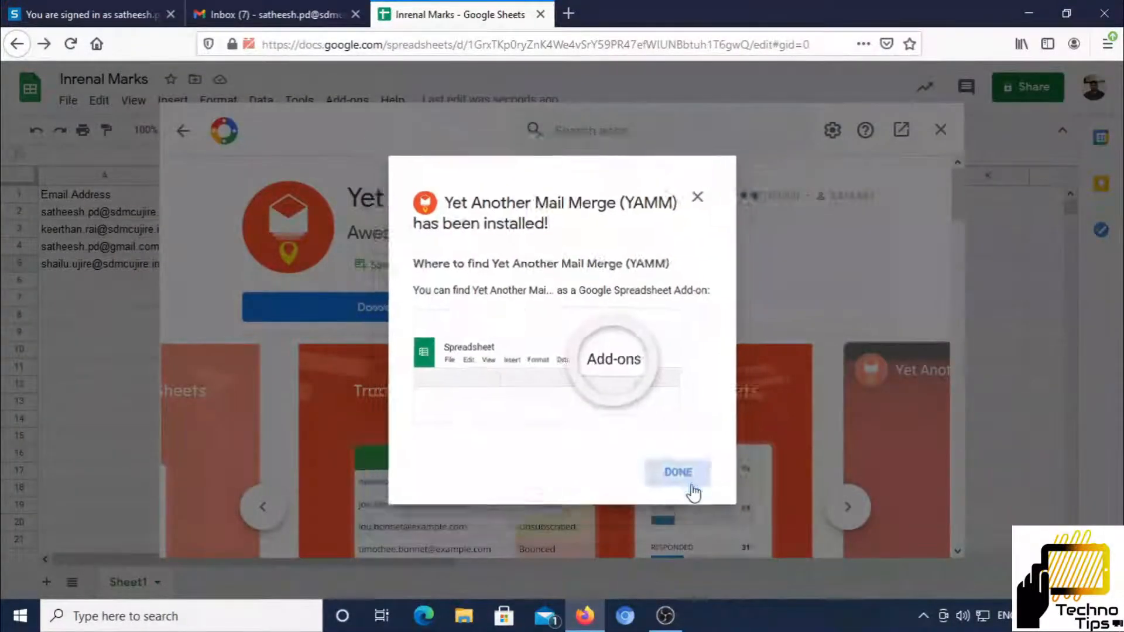
pyautogui.click(941, 130)
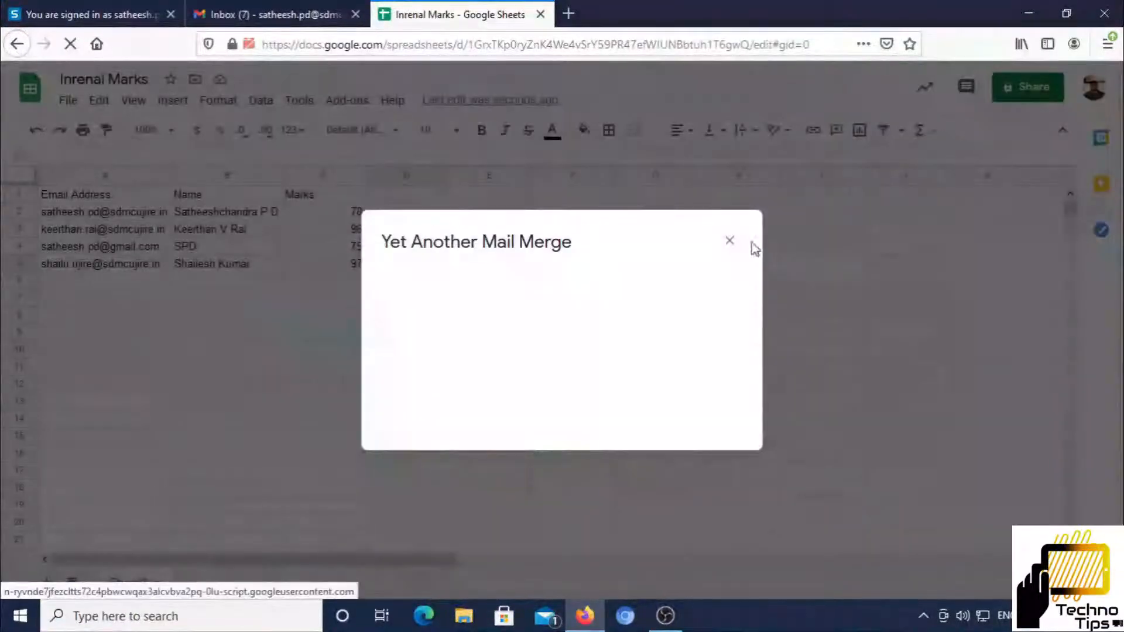
pyautogui.click(729, 241)
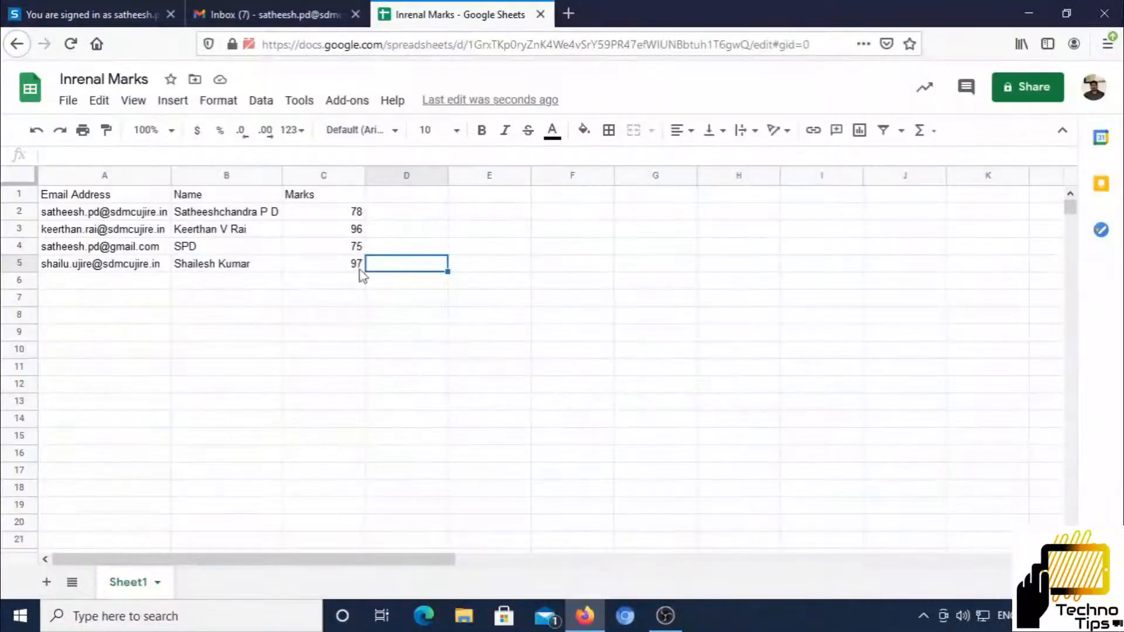
pyautogui.click(266, 13)
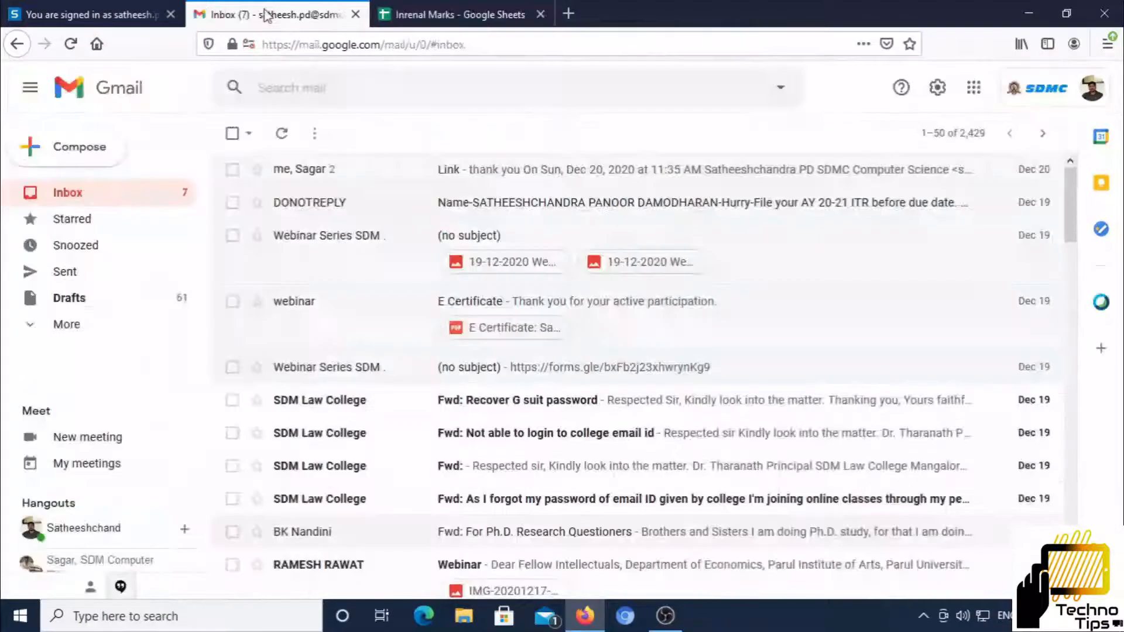
# Compose a new Gmail message with the subject 'Internal Assesment Mark'
pyautogui.click(71, 154)
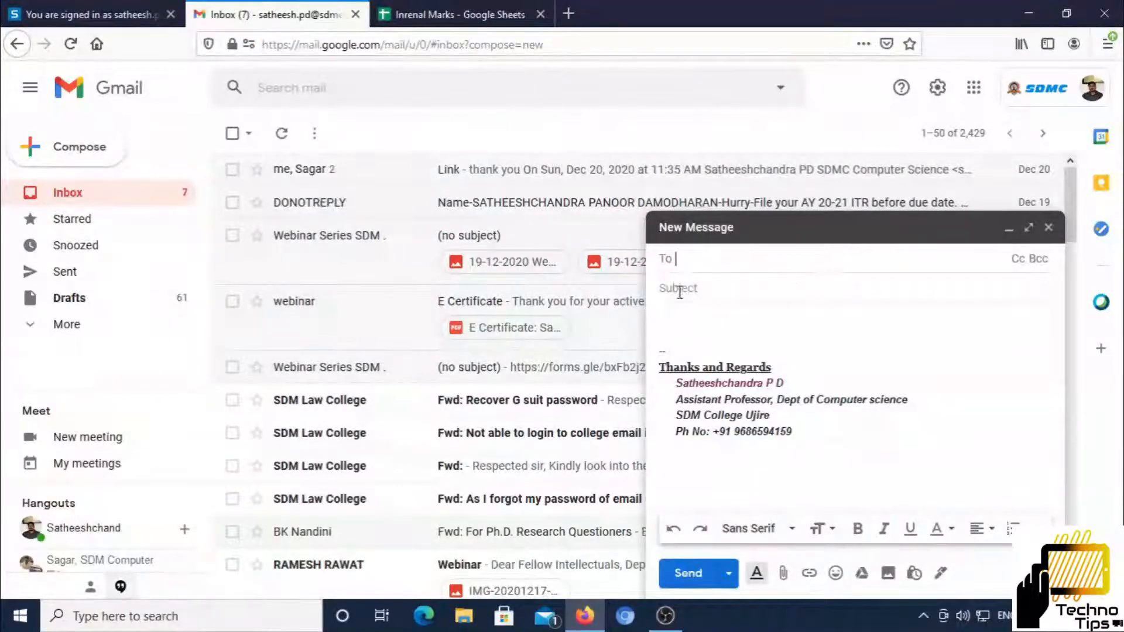
pyautogui.press('Tab')
pyautogui.write('Internal')
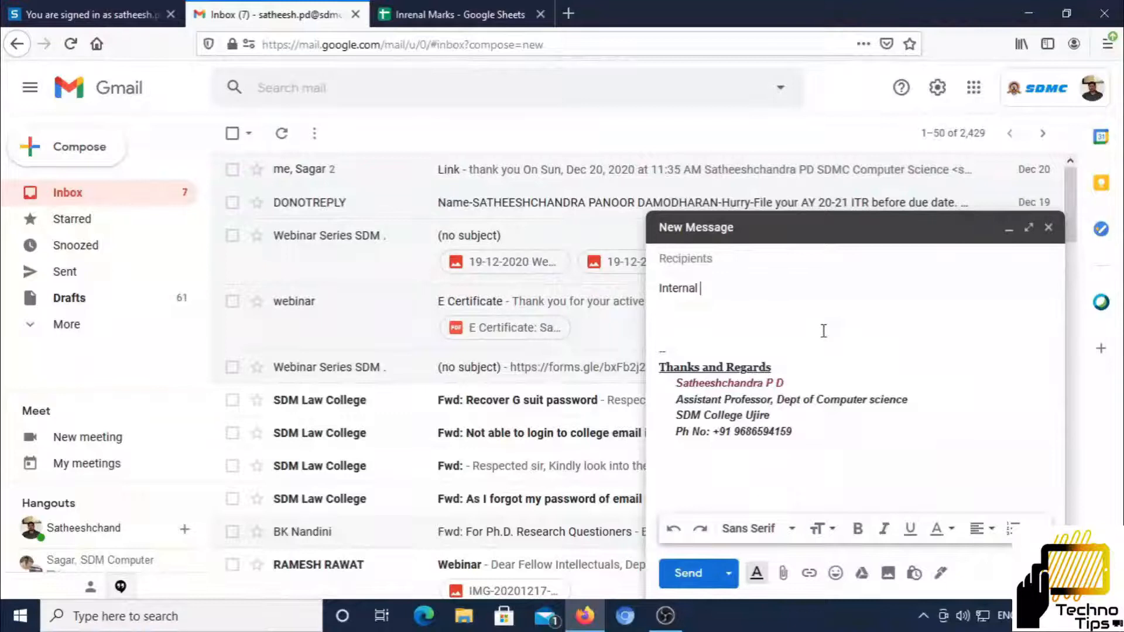
pyautogui.write('Assesment')
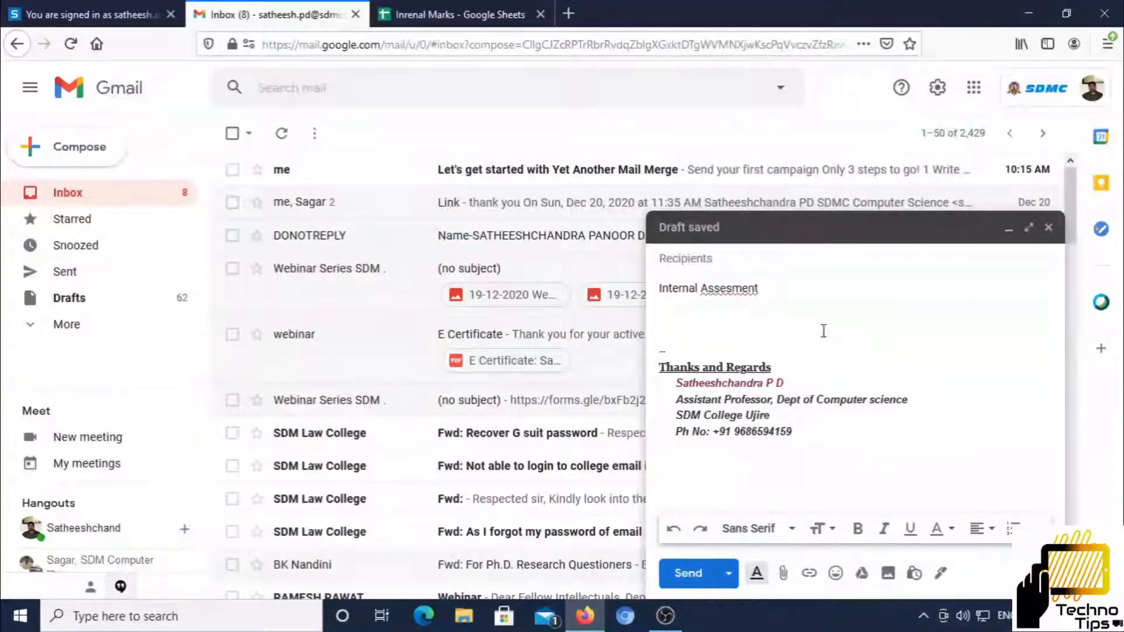
pyautogui.write(' Mark')
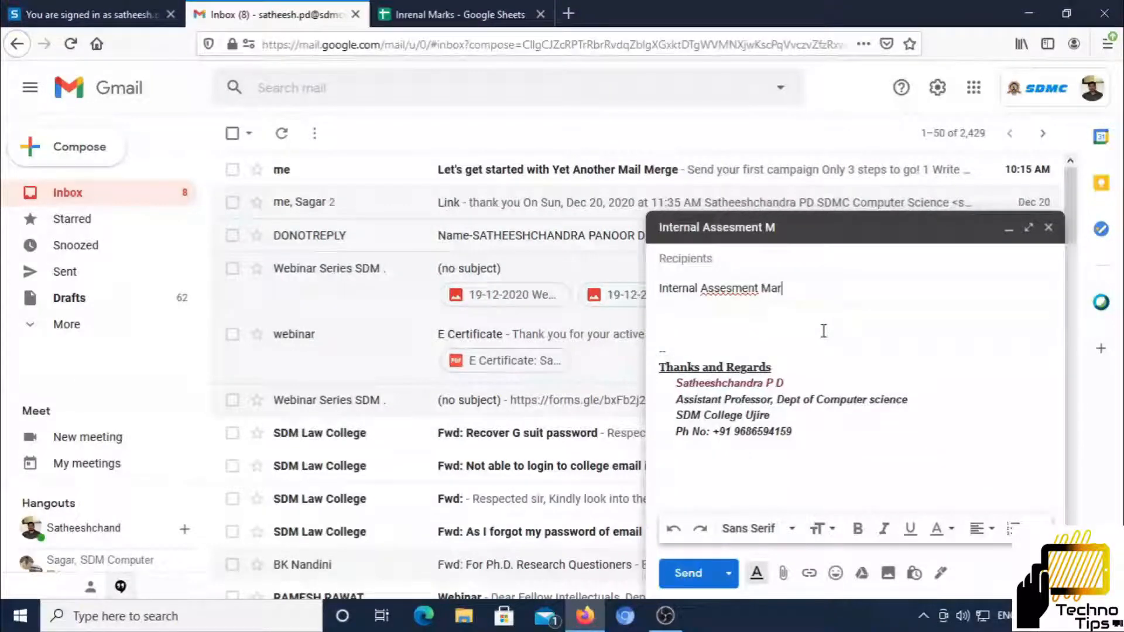
# Correct 'Assesment' to 'Assessment' in the subject and begin the body with 'Hello {{'
pyautogui.rightClick(726, 275)
pyautogui.click(720, 291)
pyautogui.rightClick(720, 291)
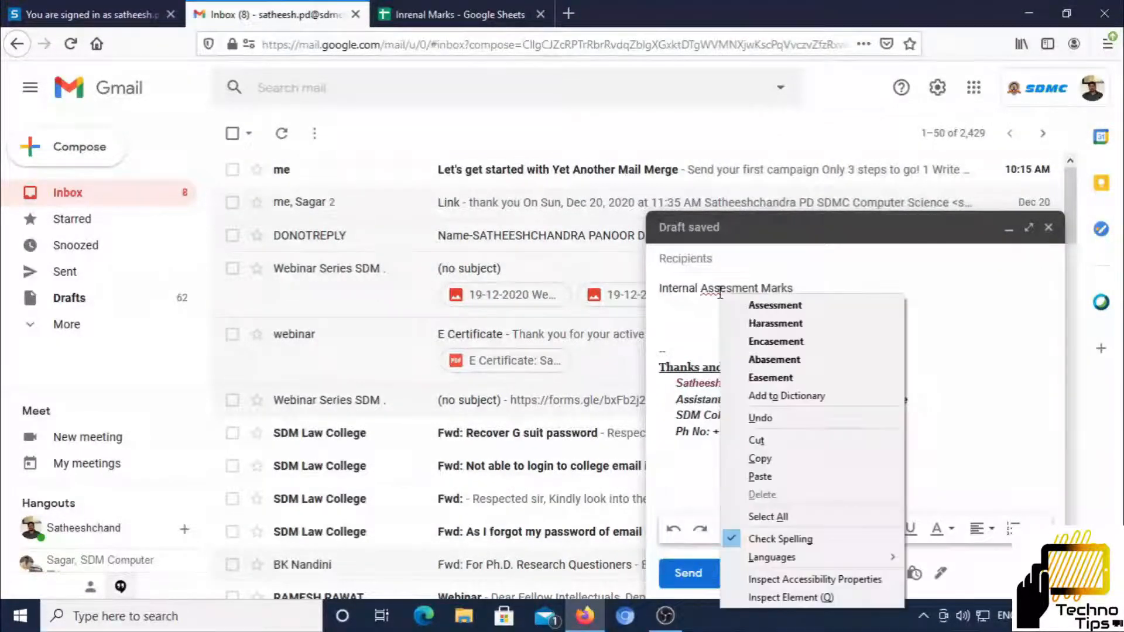
pyautogui.click(767, 305)
pyautogui.click(692, 315)
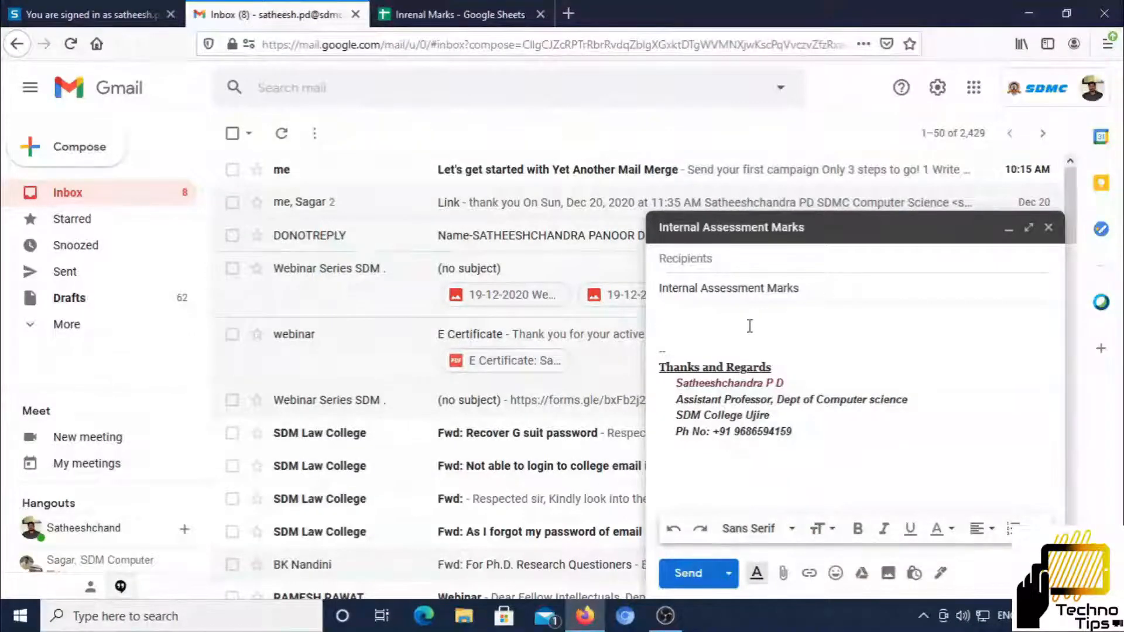
pyautogui.write('Hello')
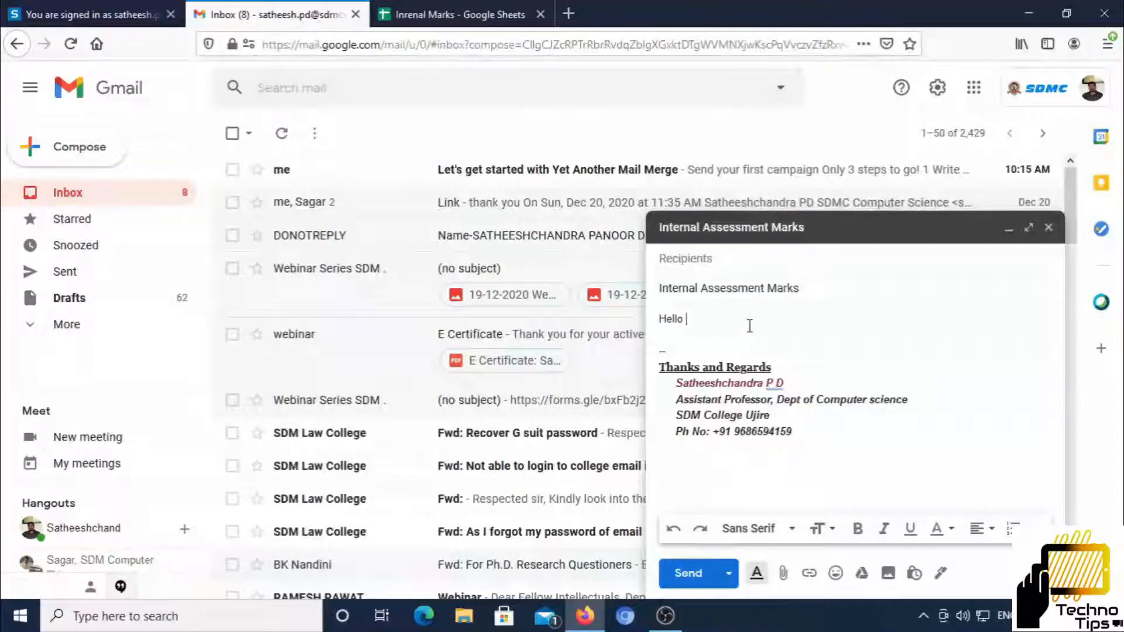
pyautogui.write(' {{')
# Add a comma after the greeting and start the line 'Your First Internal Marks'
pyautogui.click(430, 18)
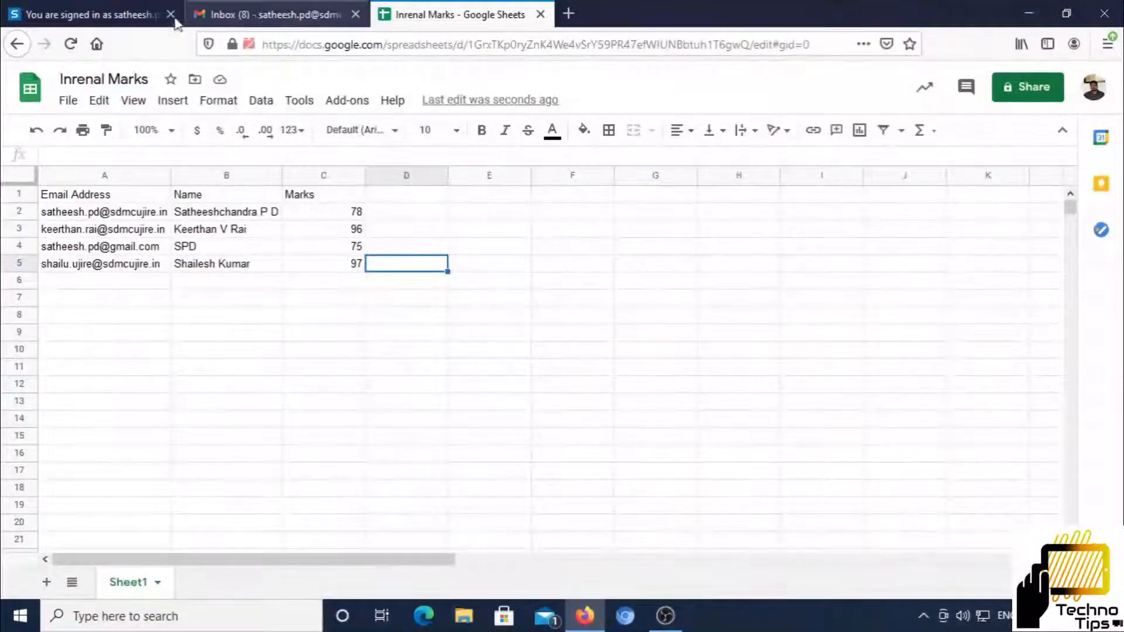
pyautogui.click(256, 22)
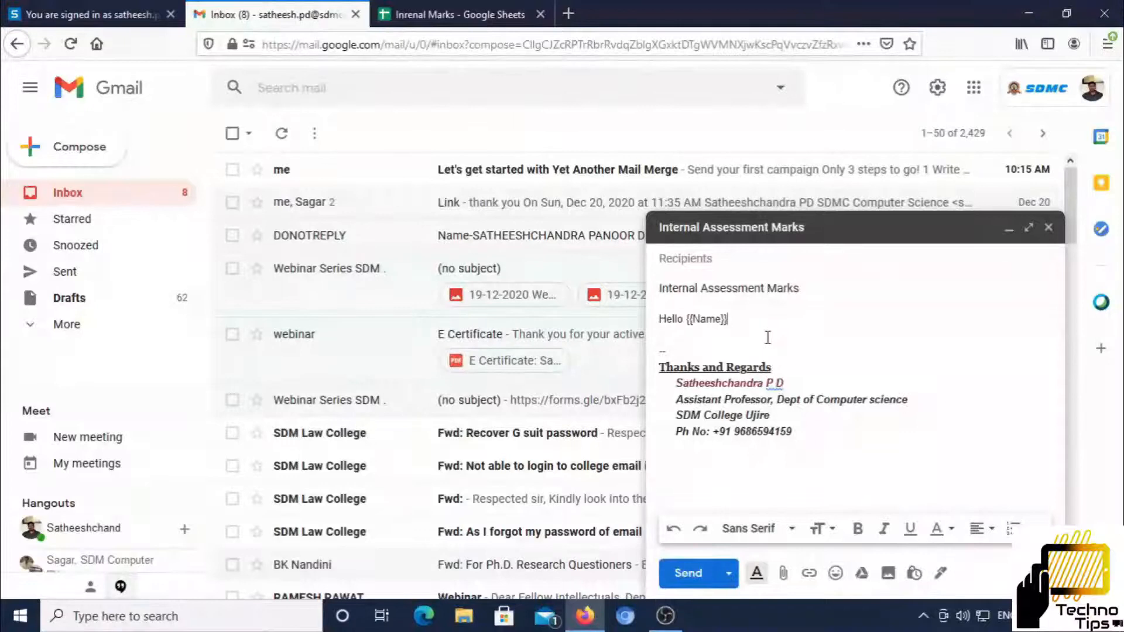
pyautogui.write(',')
pyautogui.press('Return')
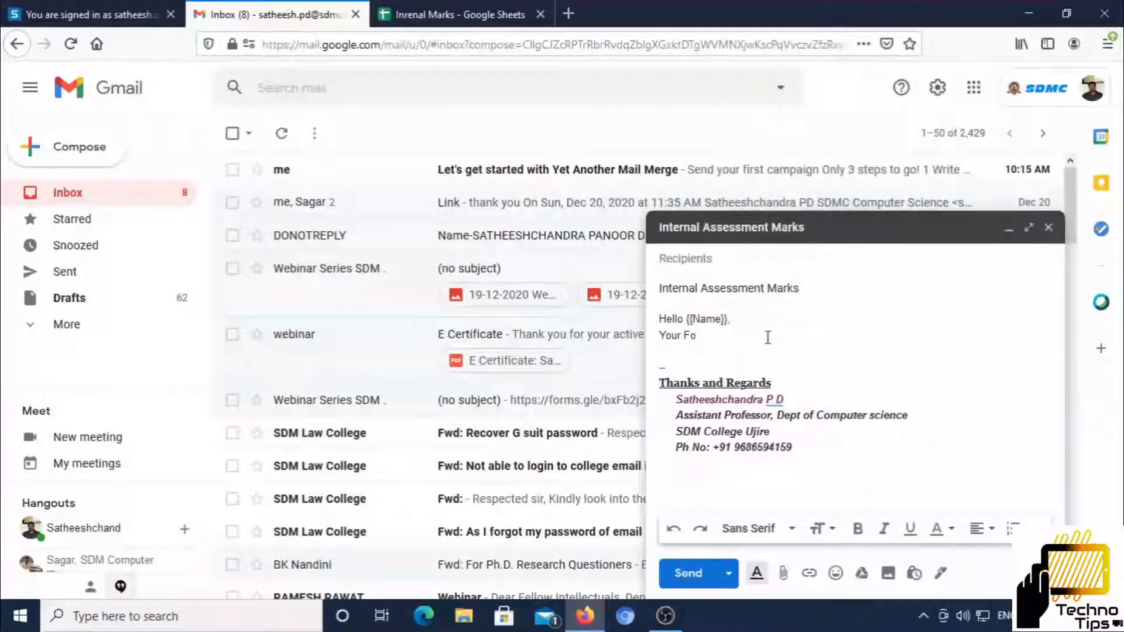
pyautogui.write('Your First')
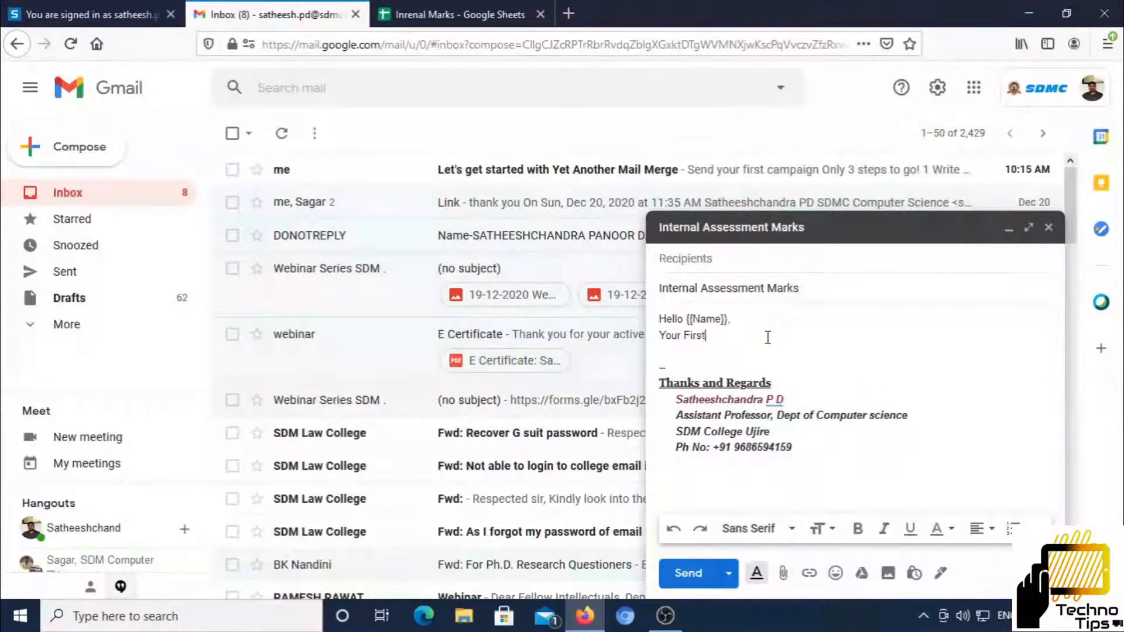
pyautogui.write(' Internal Marks (')
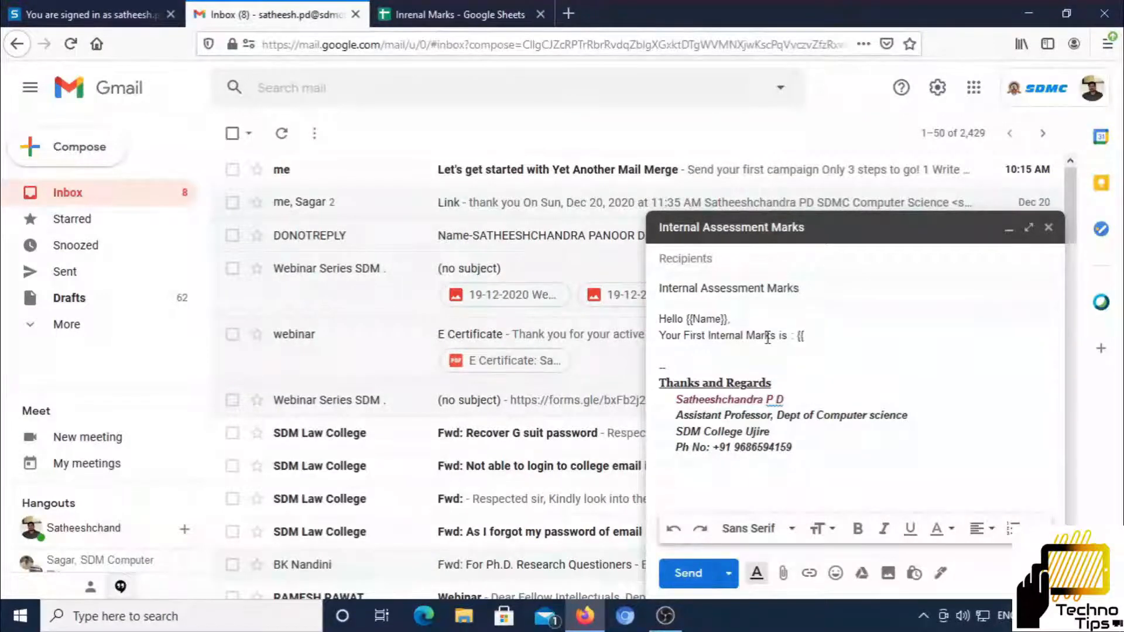
# Insert the {{Marks}} placeholder, add blank lines, and close the finished draft
pyautogui.click(494, 9)
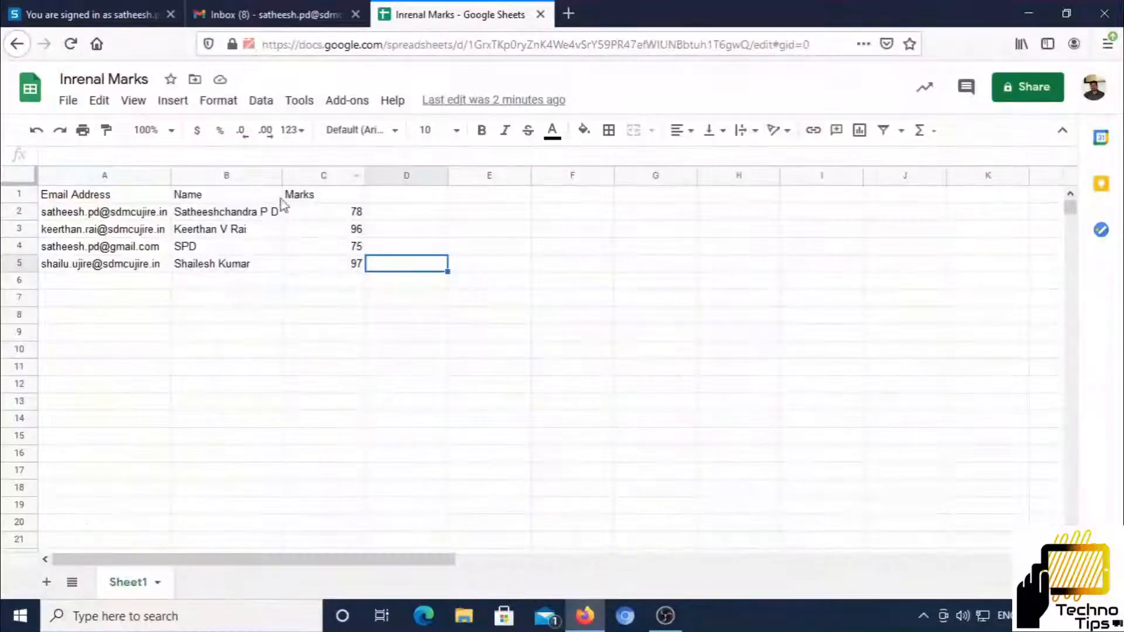
pyautogui.click(287, 15)
pyautogui.write('Marks}}')
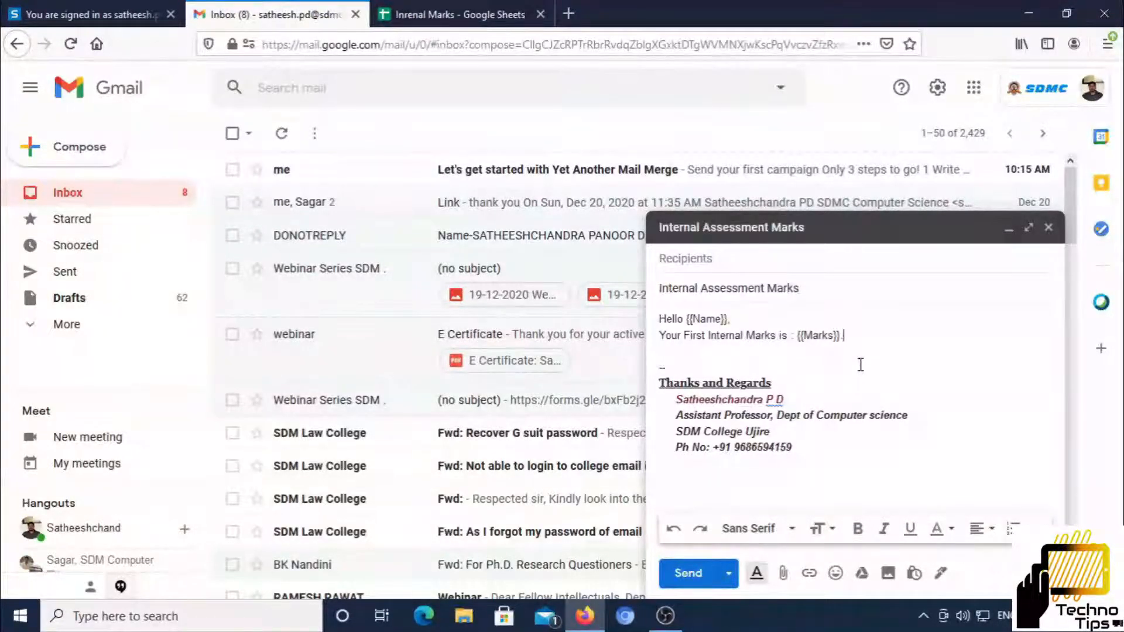
pyautogui.press('Return')
pyautogui.press('Return')
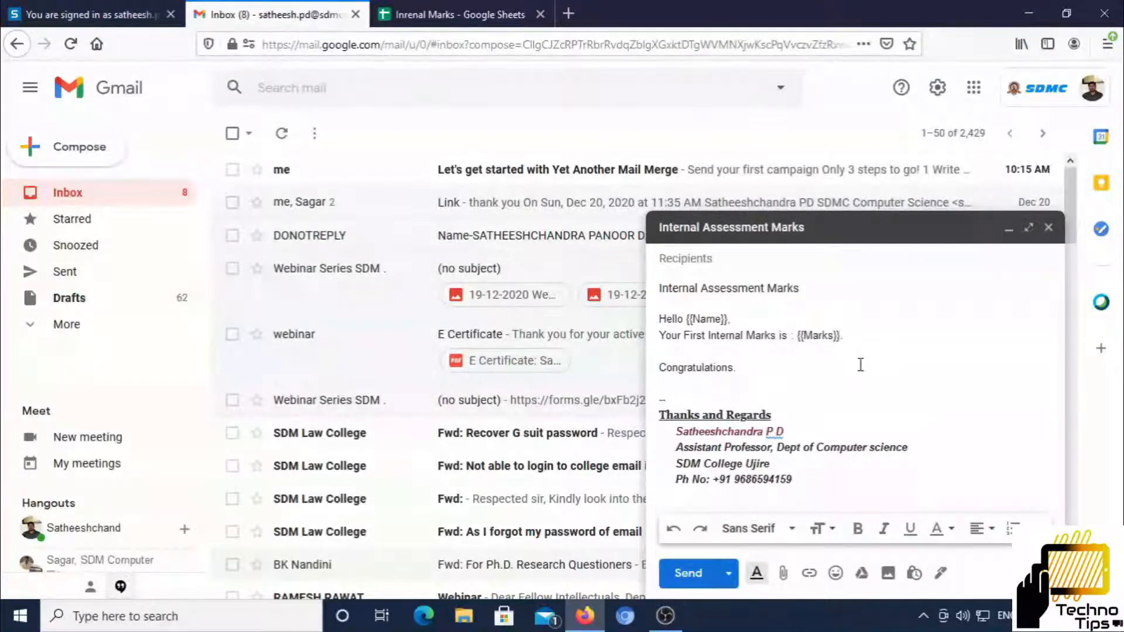
pyautogui.click(1048, 229)
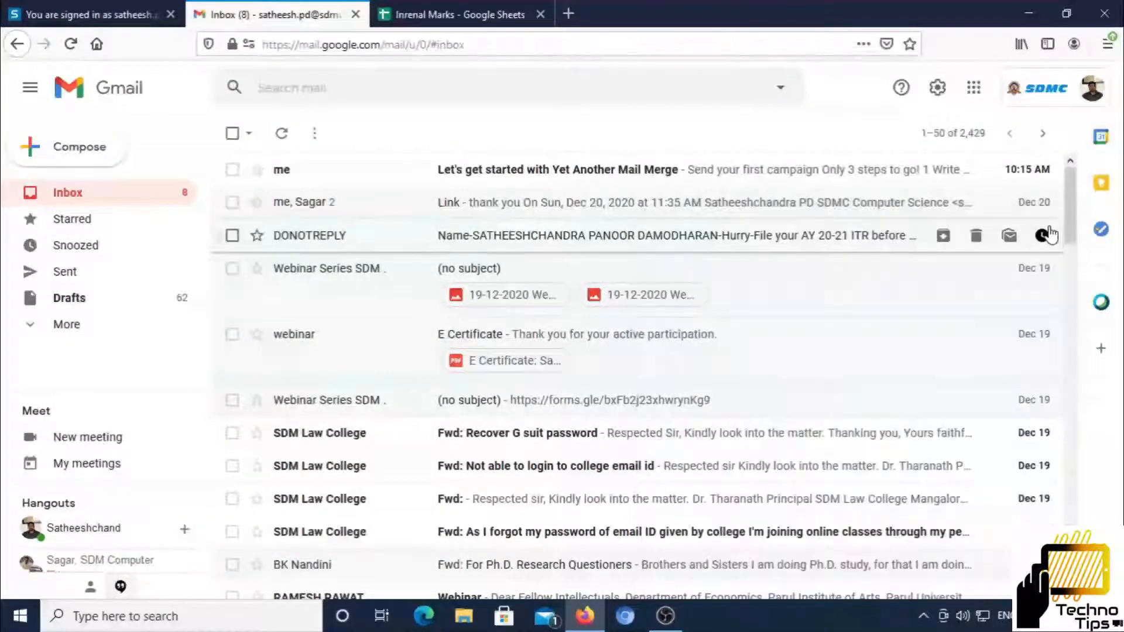
# In the Inrenal Marks sheet, run Add-ons > Yet Another Mail Merge > Start Mail Merge
pyautogui.click(462, 16)
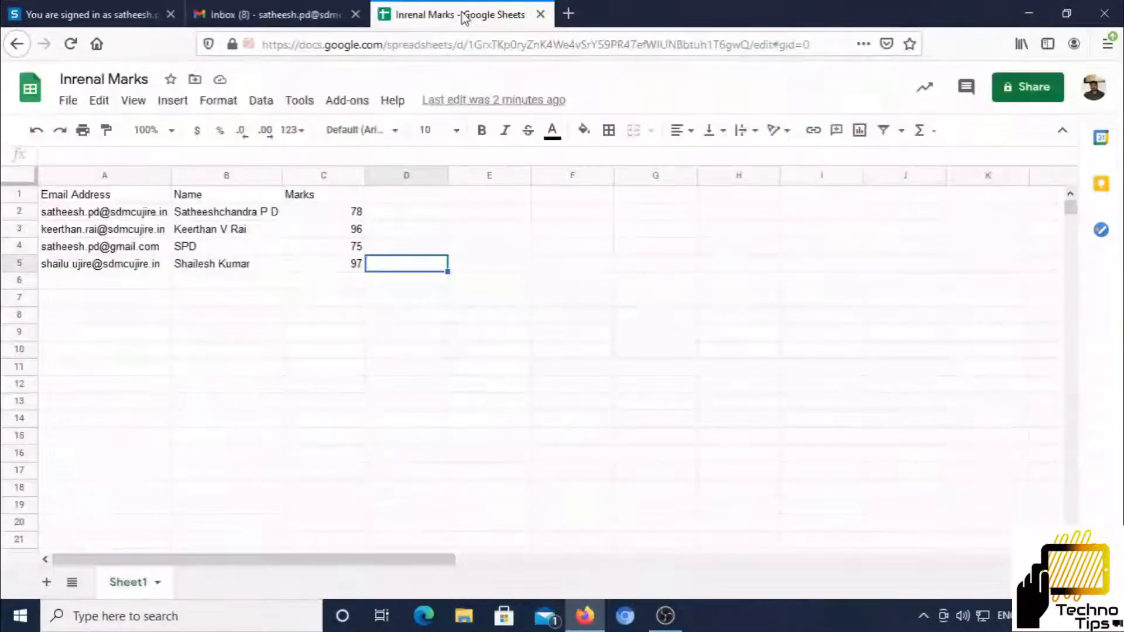
pyautogui.click(338, 103)
pyautogui.moveTo(396, 281)
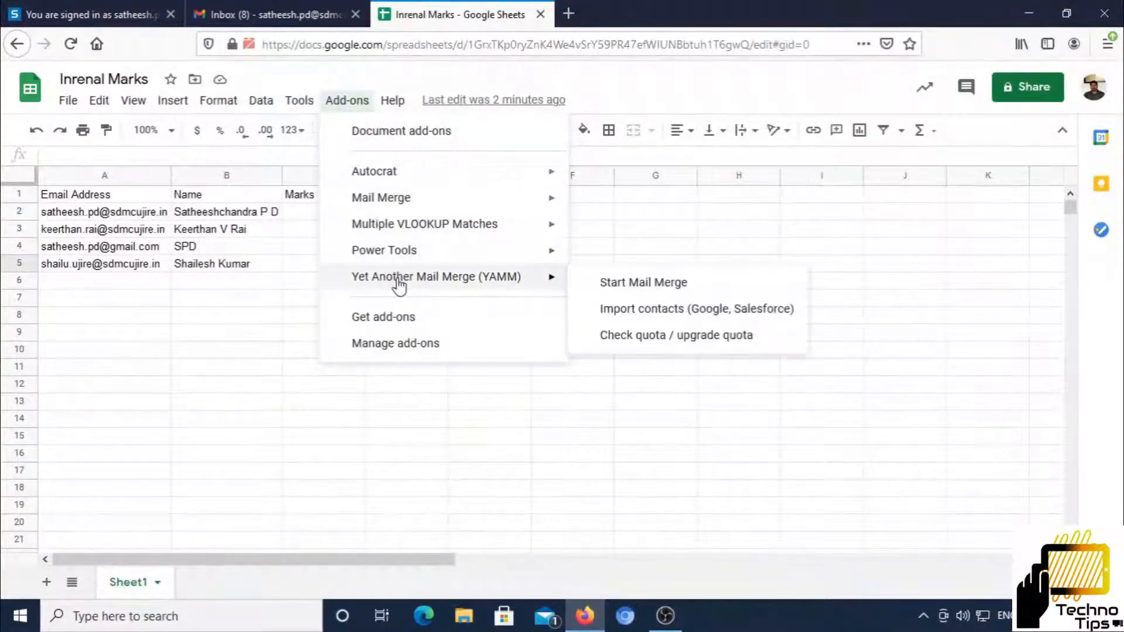
pyautogui.click(659, 286)
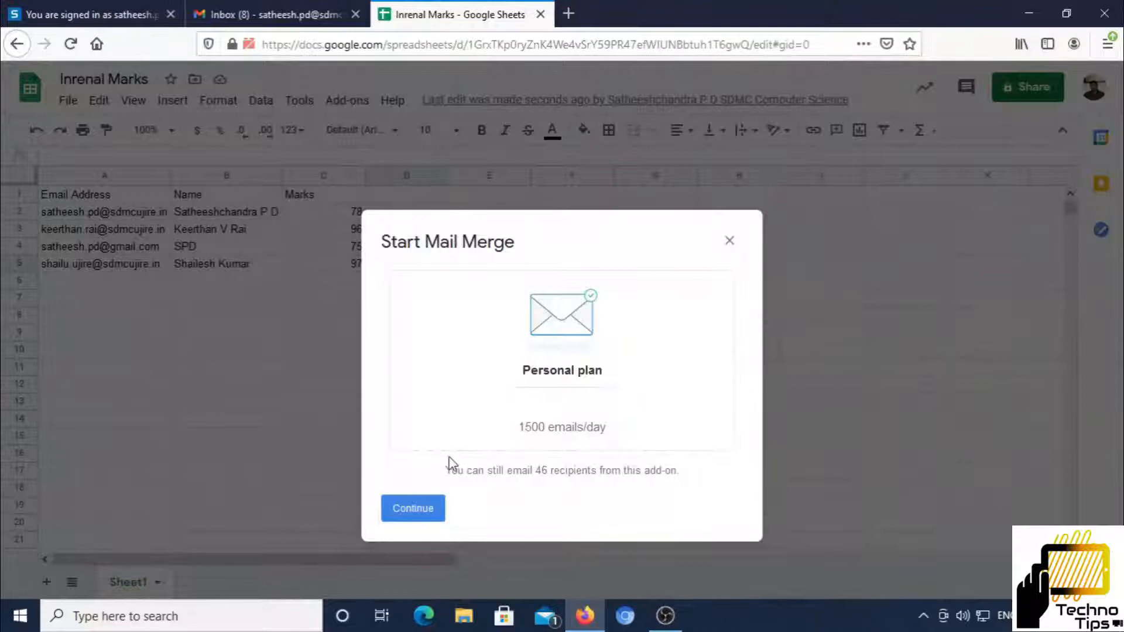
# Enter the sender name and choose the 'Internal Assessment Marks' draft as the template
pyautogui.click(425, 509)
pyautogui.doubleClick(535, 320)
pyautogui.write('Satheeshchandra P D')
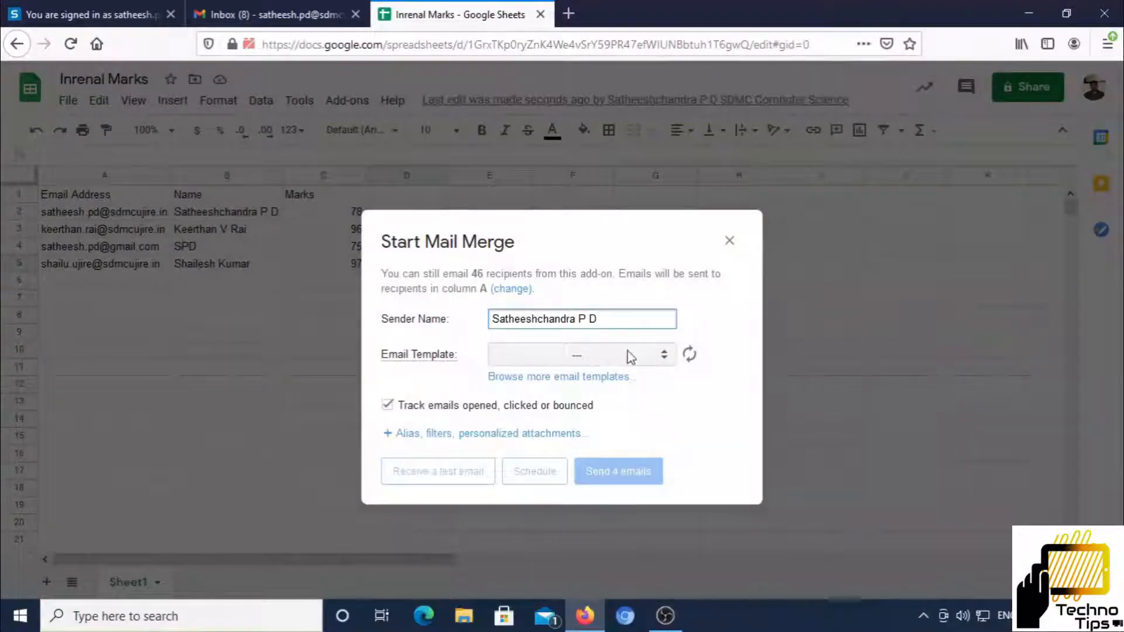
pyautogui.click(609, 362)
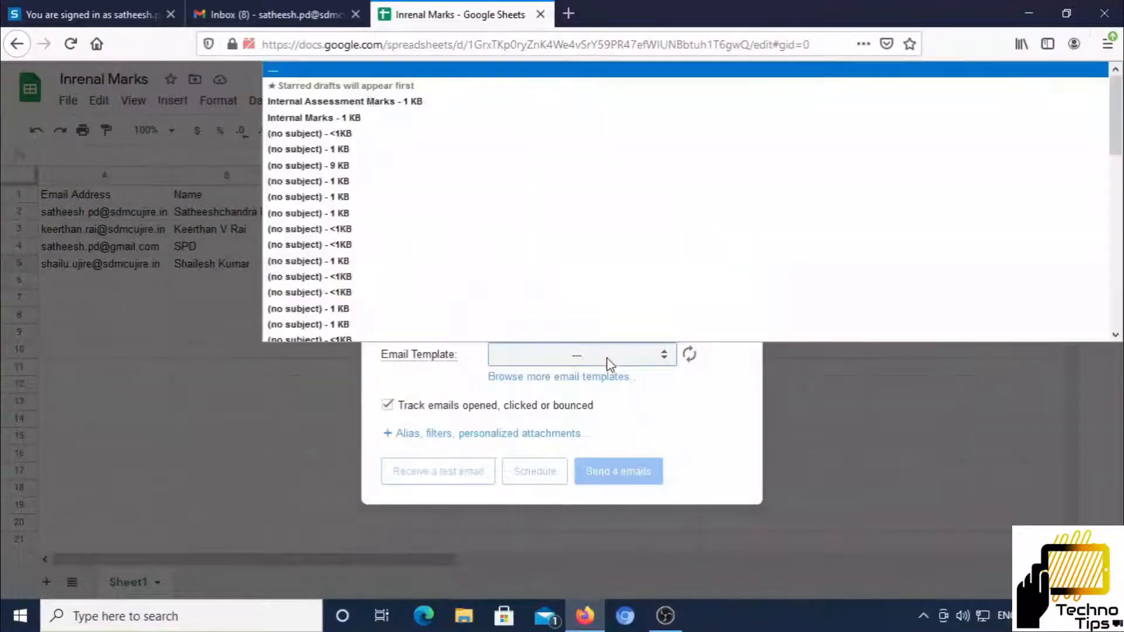
pyautogui.click(384, 103)
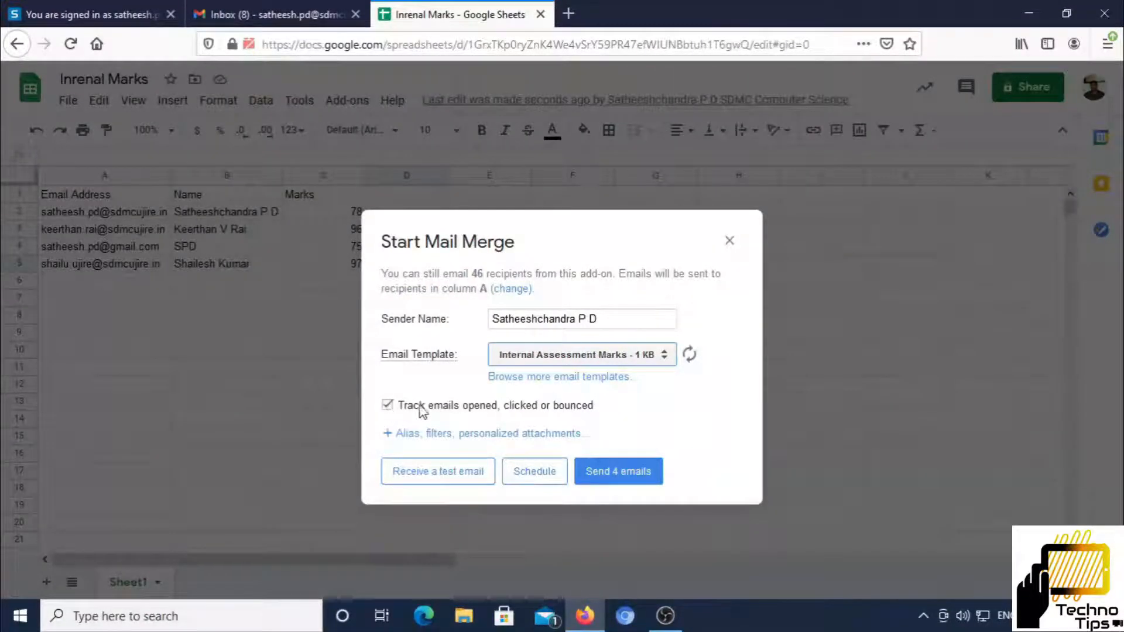
# Send the 4 merged emails and dismiss the all-sent confirmation
pyautogui.click(621, 472)
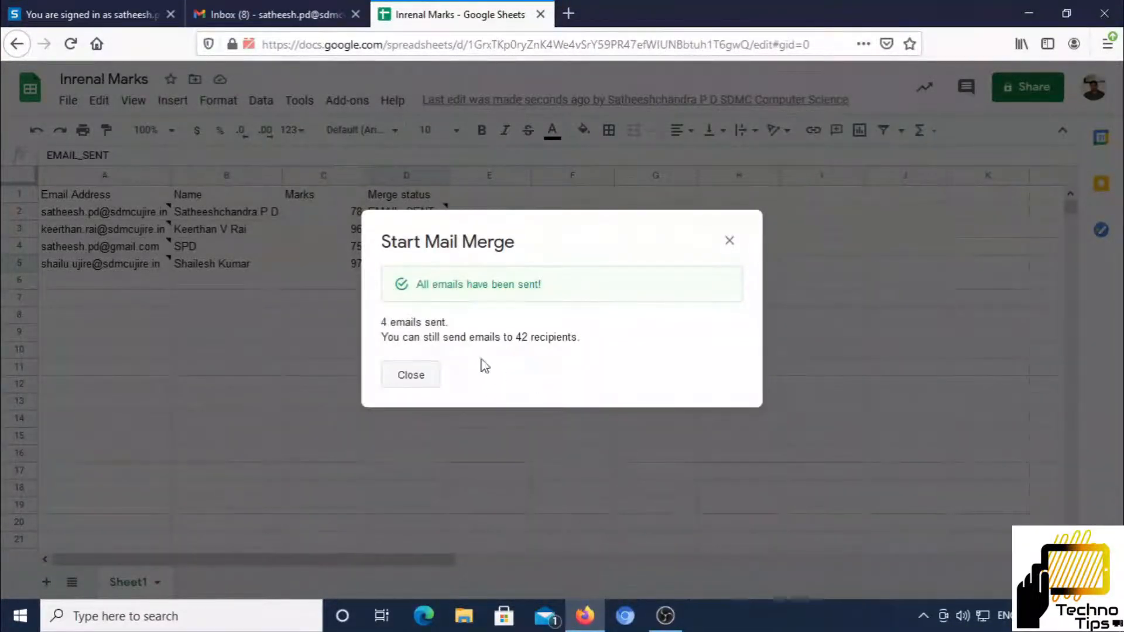
pyautogui.click(416, 377)
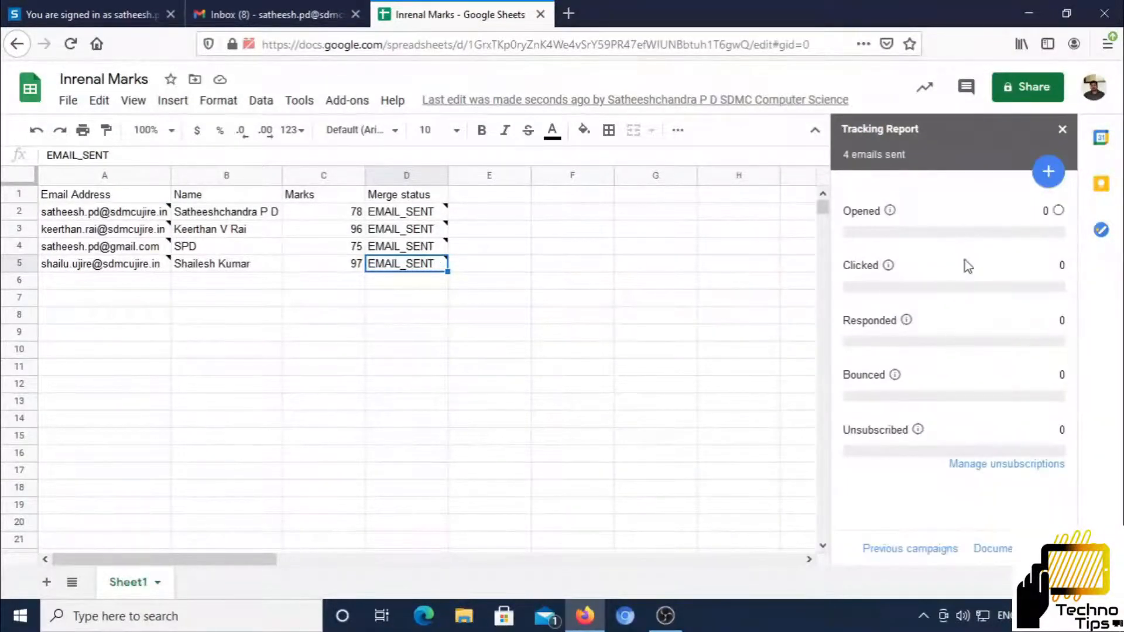
pyautogui.click(245, 14)
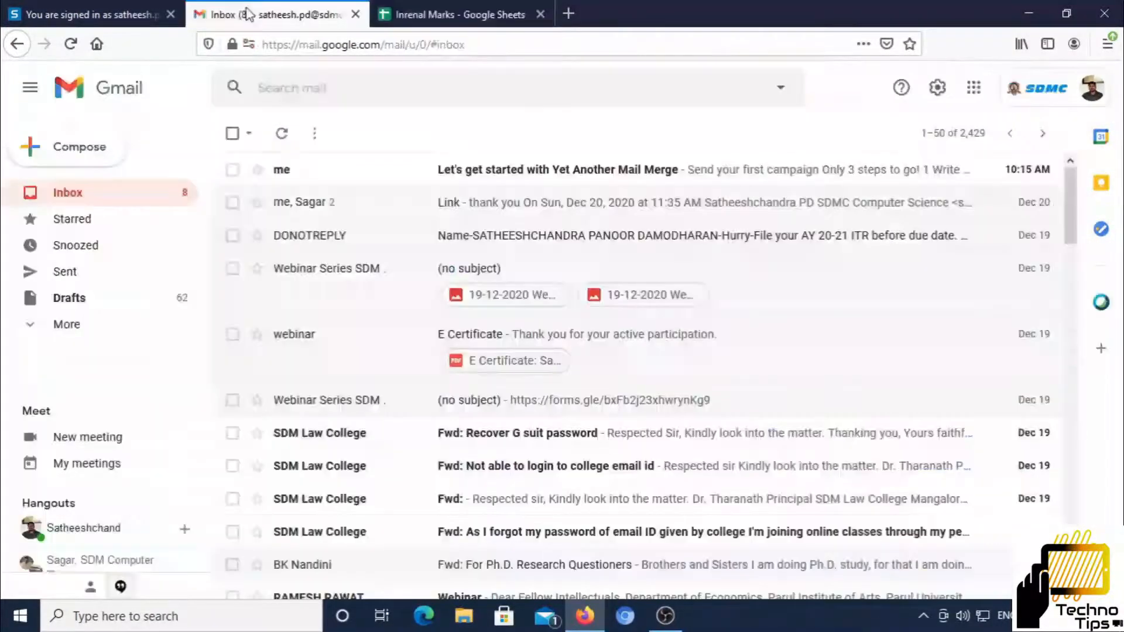
# Open the received Internal Assessment Marks email showing 78, then confirm EMAIL_OPENED in the sheet
pyautogui.click(71, 45)
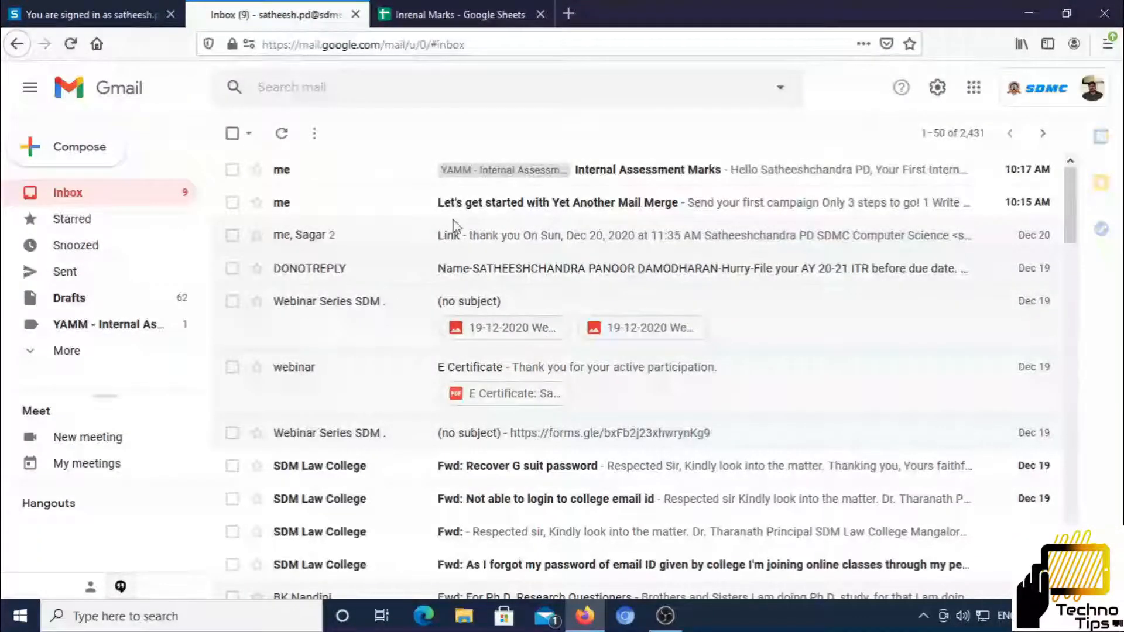
pyautogui.click(620, 173)
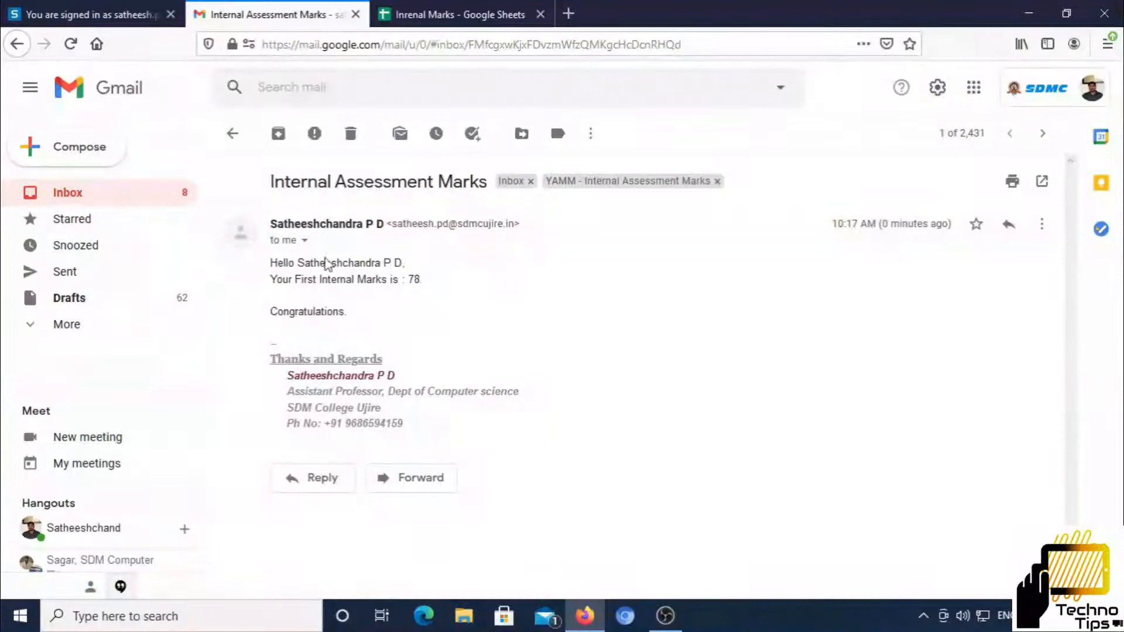
pyautogui.click(451, 16)
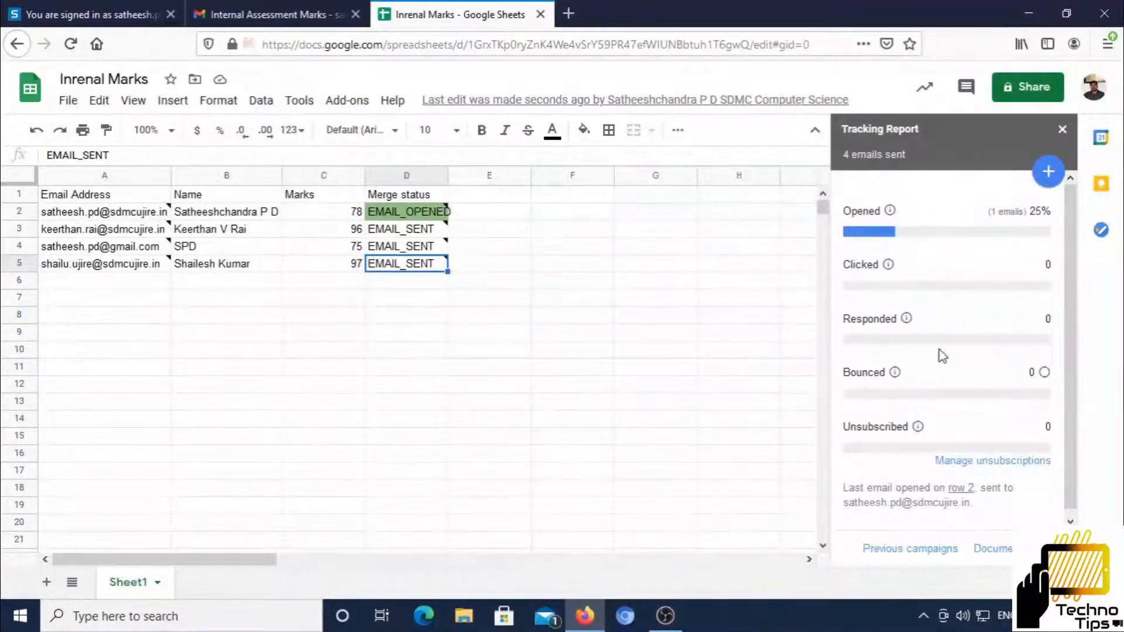
pyautogui.click(240, 14)
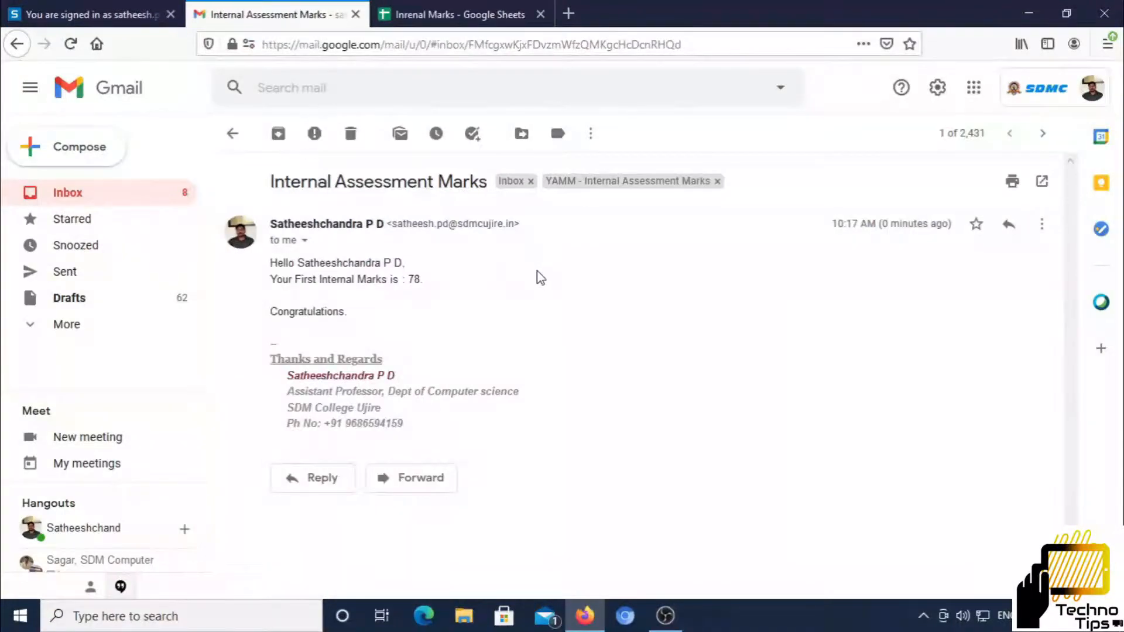
pyautogui.click(457, 18)
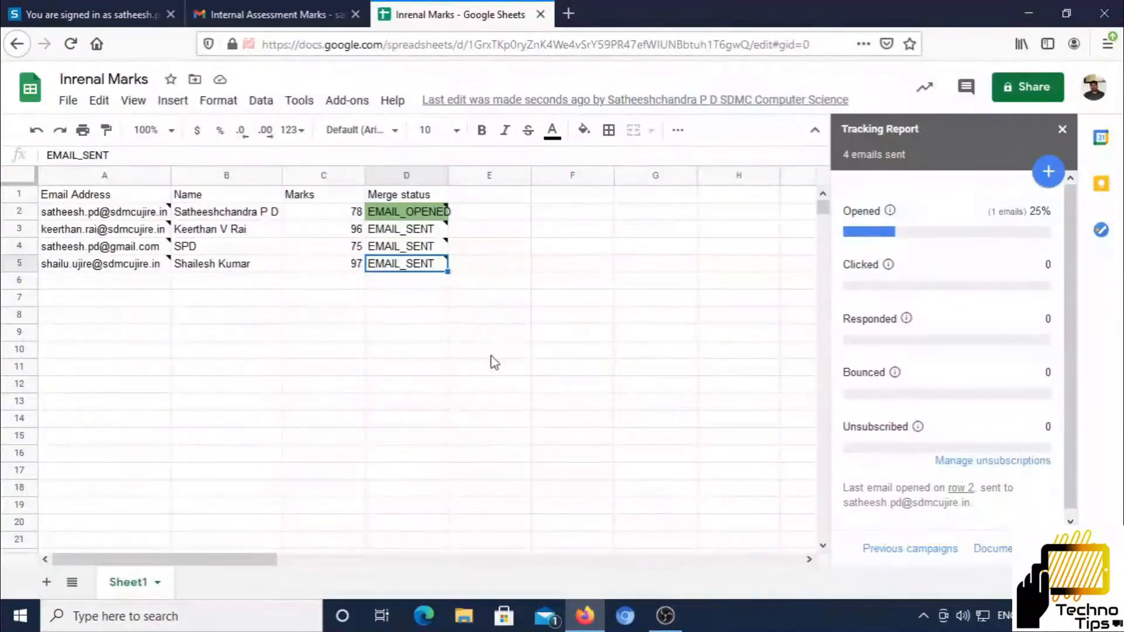